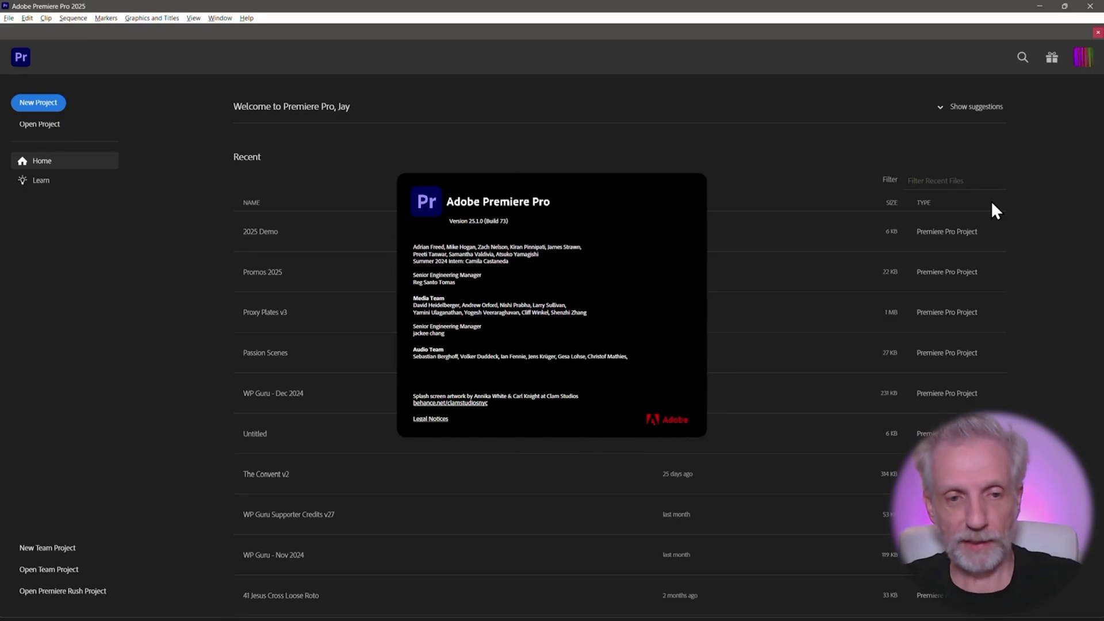
Step: Switch from Premiere Pro's About dialog to Firefox showing Adobe Care's reply on X
key("alt+Tab")
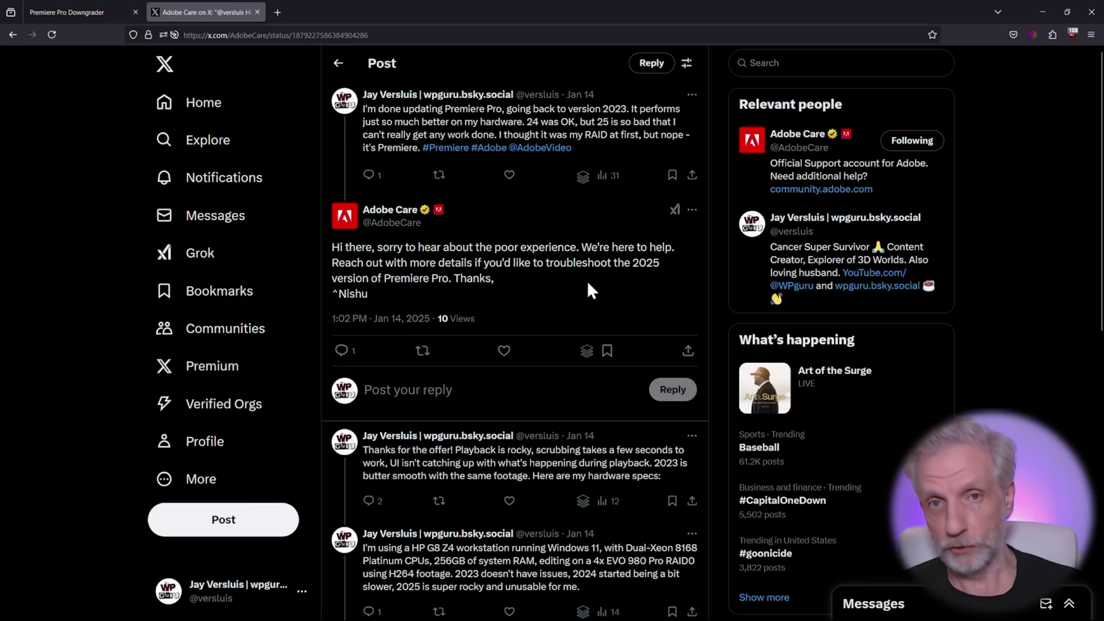
Step: Scroll through the Adobe Care thread replies, then minimize Firefox to return to Premiere Pro 2025
scroll(600, 277, "down", 2)
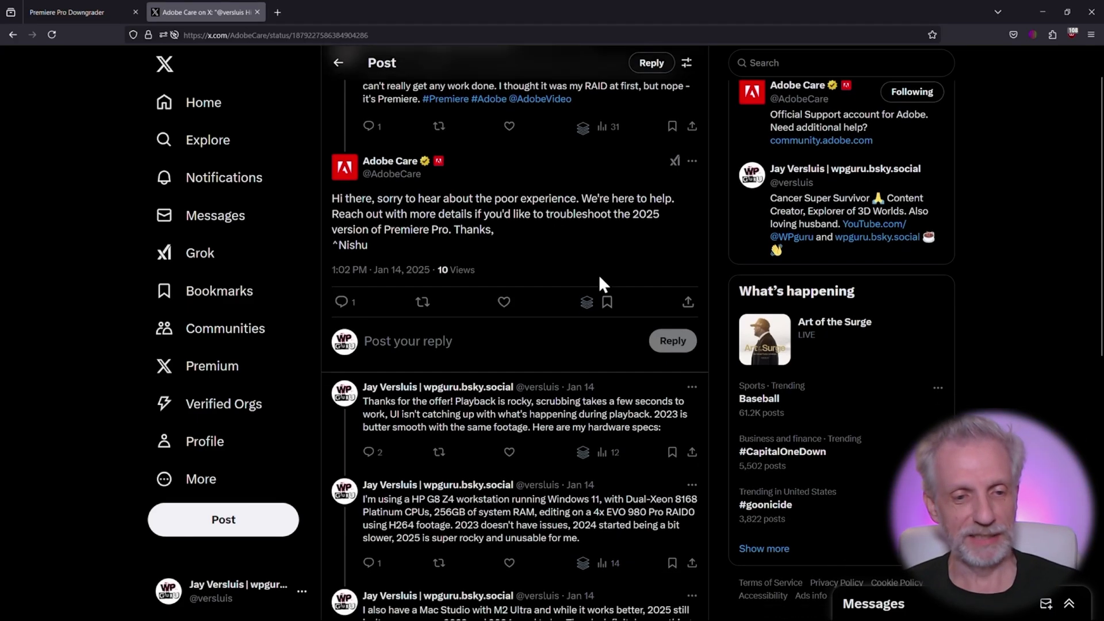
scroll(600, 277, "up", 2)
scroll(599, 275, "down", 5)
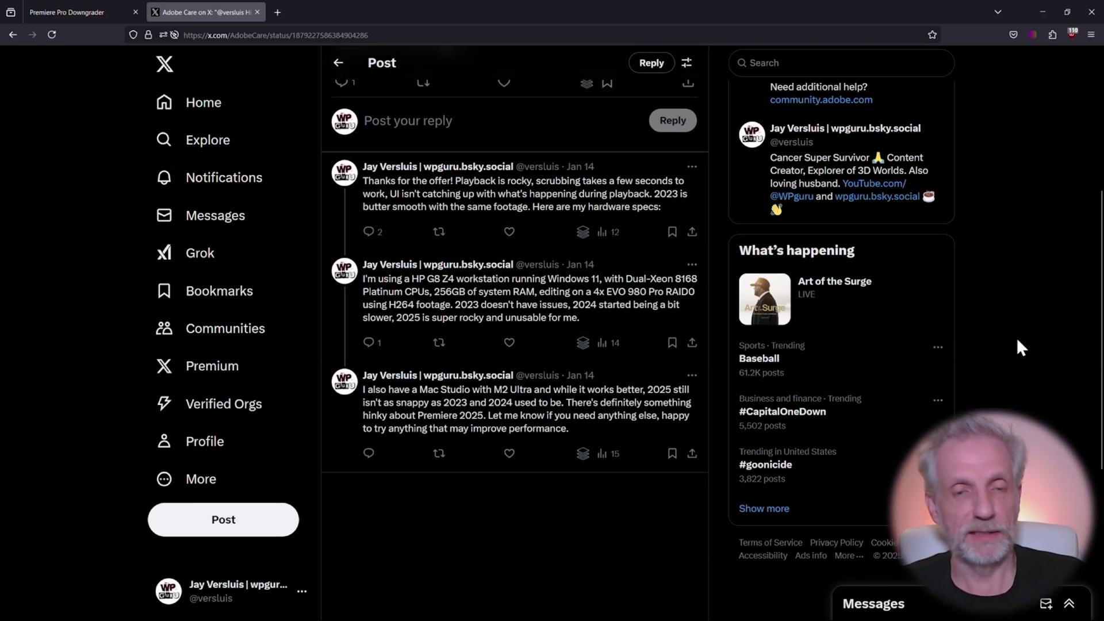
scroll(1017, 337, "up", 5)
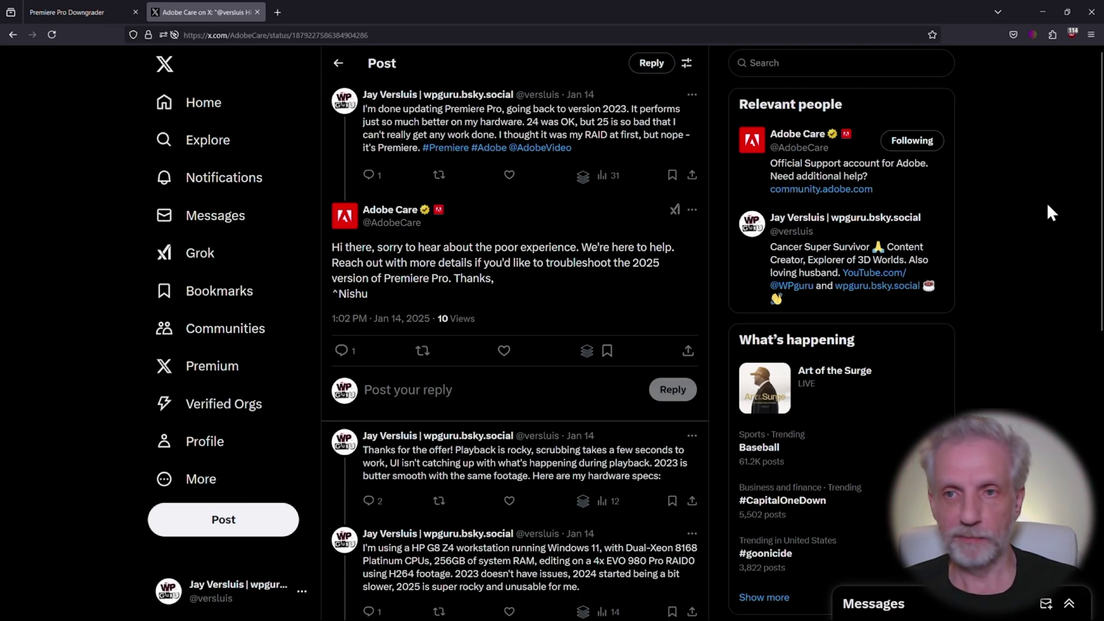
left_click(1042, 13)
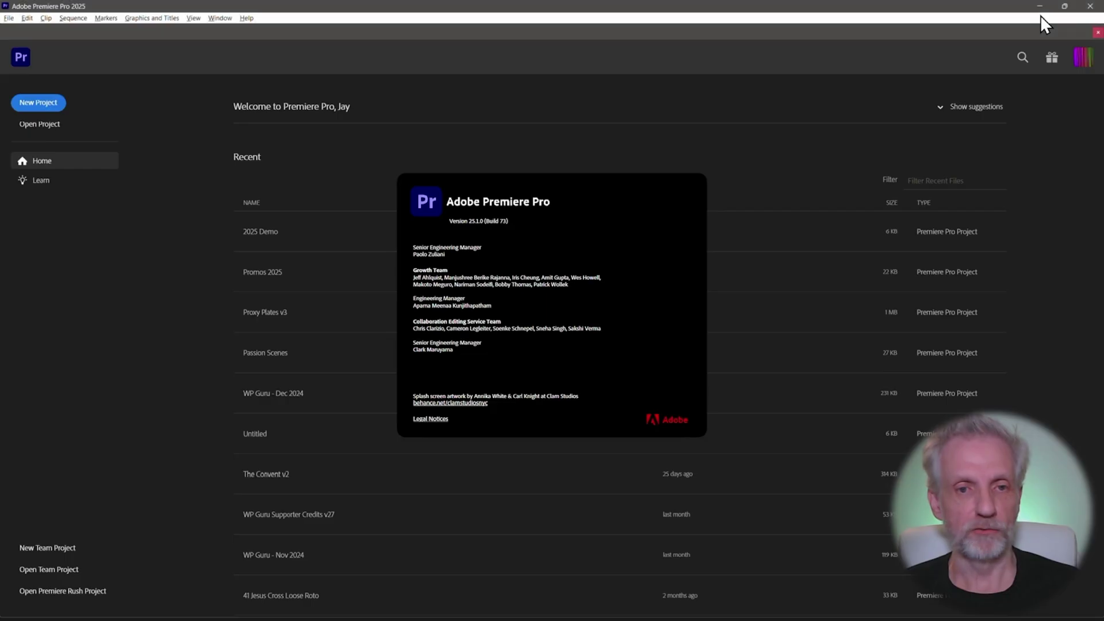
Step: Dismiss the About Premiere Pro 25.1.0 dialog to reveal the Recent projects list
left_click(565, 239)
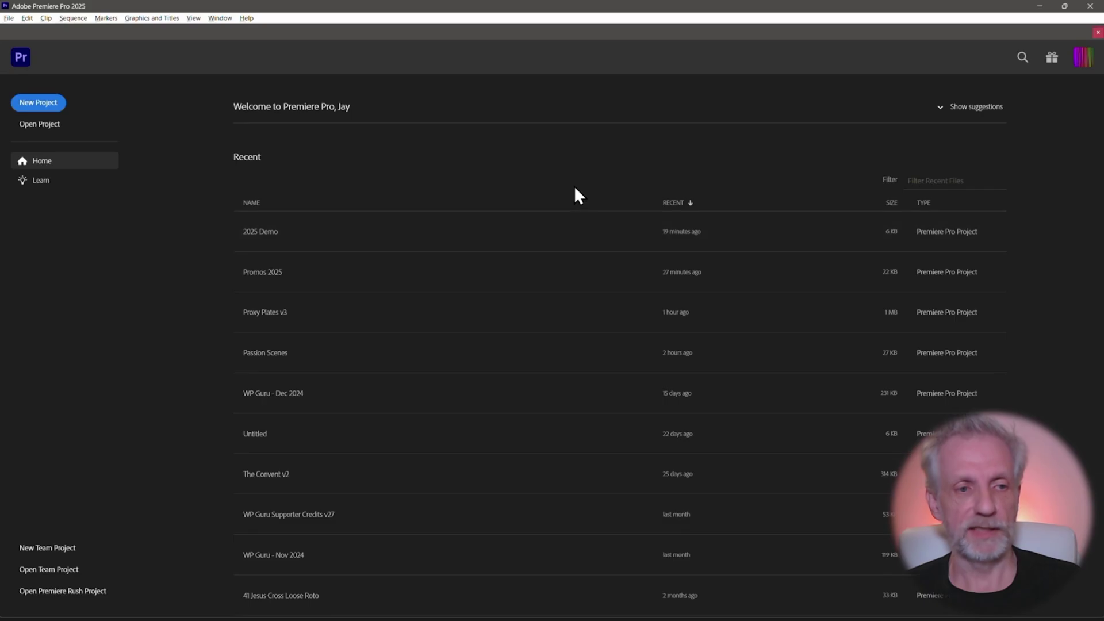
Step: Bring up Task Manager and maximize it to full screen
key("alt+Tab")
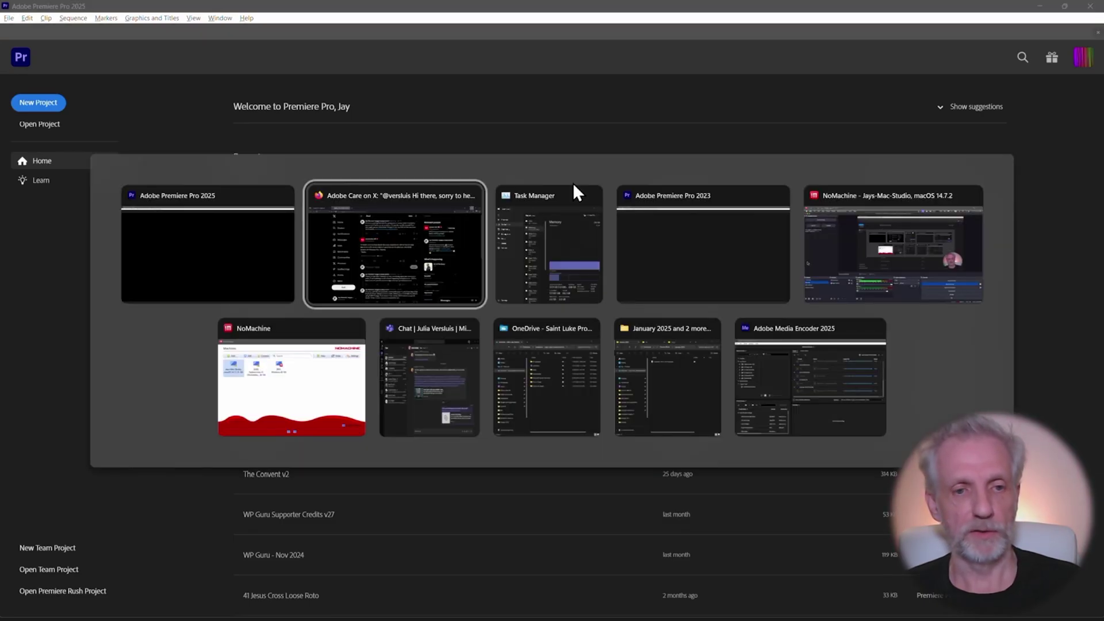
key("Tab")
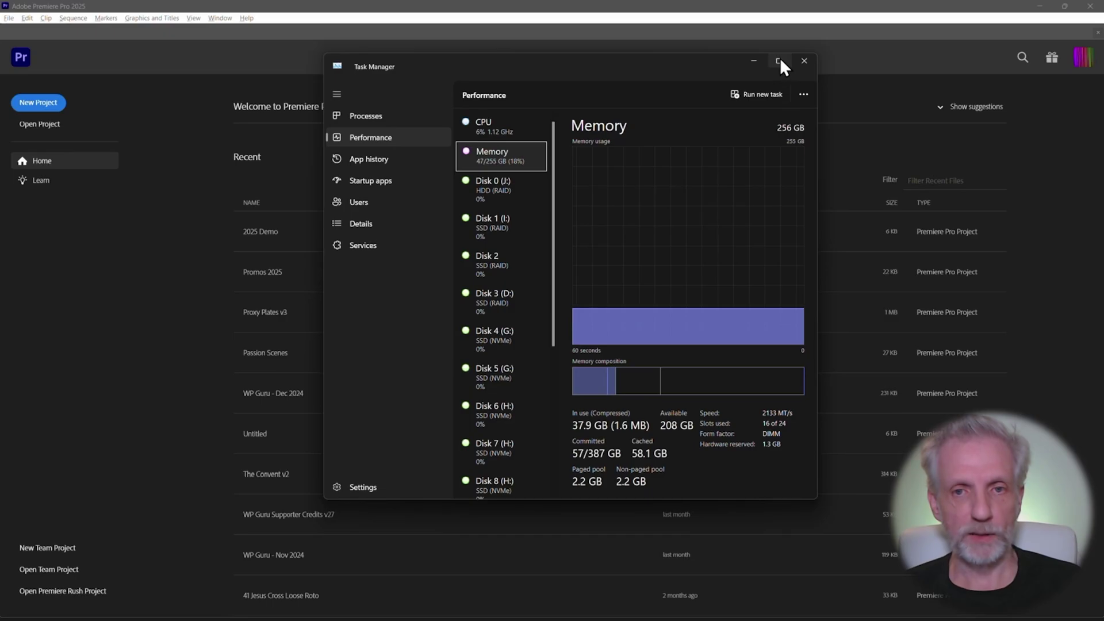
left_click(778, 61)
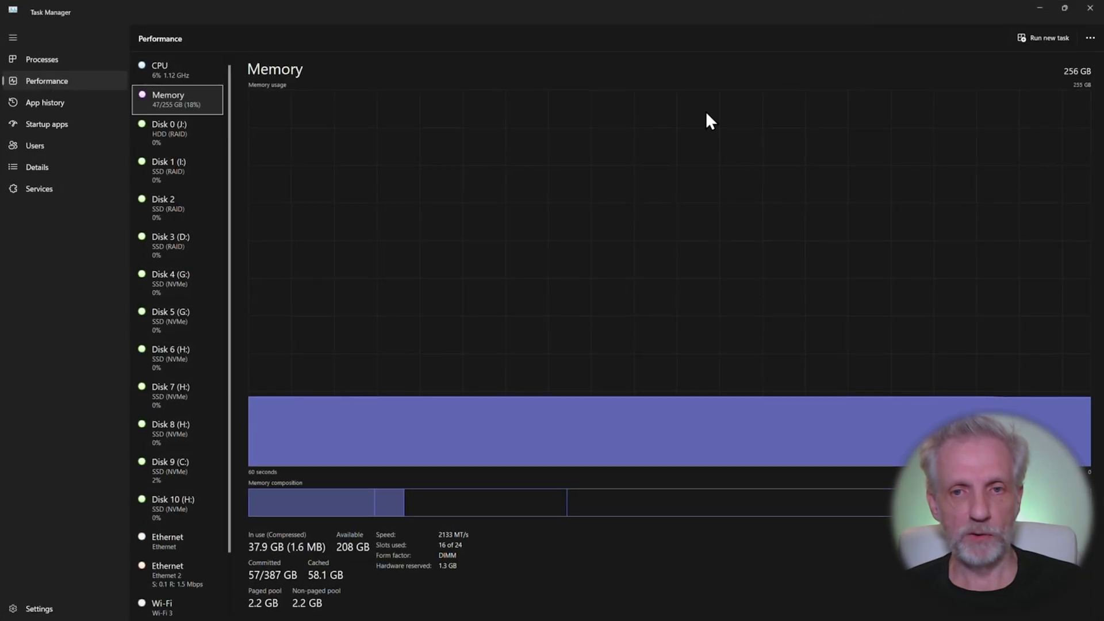
Step: Show CPU, Memory and GPU 0 performance, then Disk 3 (D:) and Disk 4 (G:) Samsung SSD 980 PRO 2TB
left_click(167, 72)
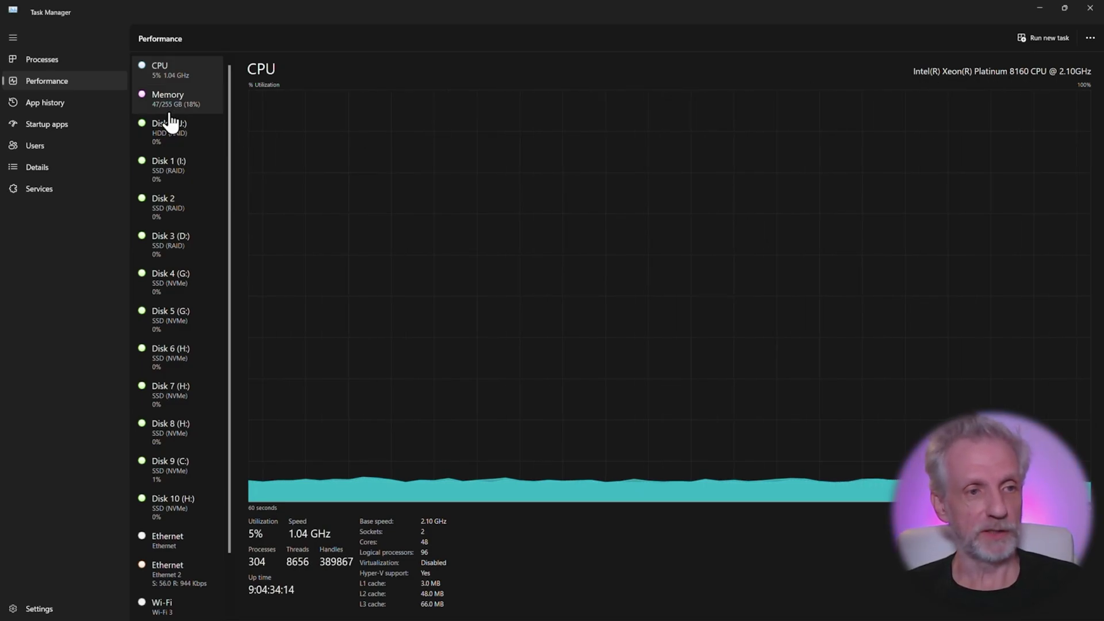
left_click(138, 107)
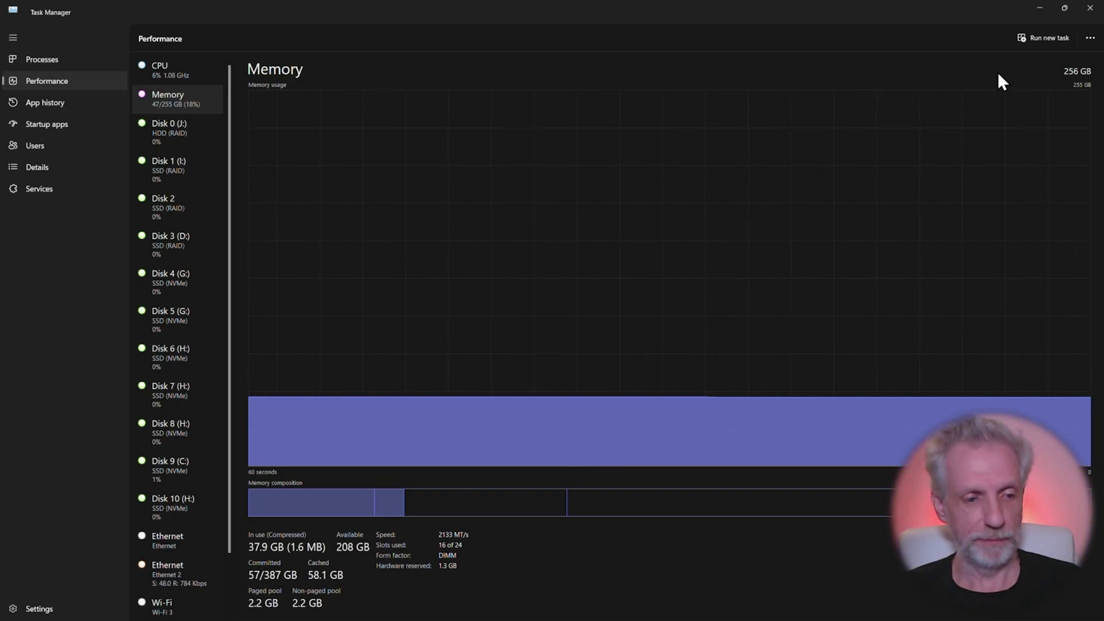
scroll(179, 535, "down", 2)
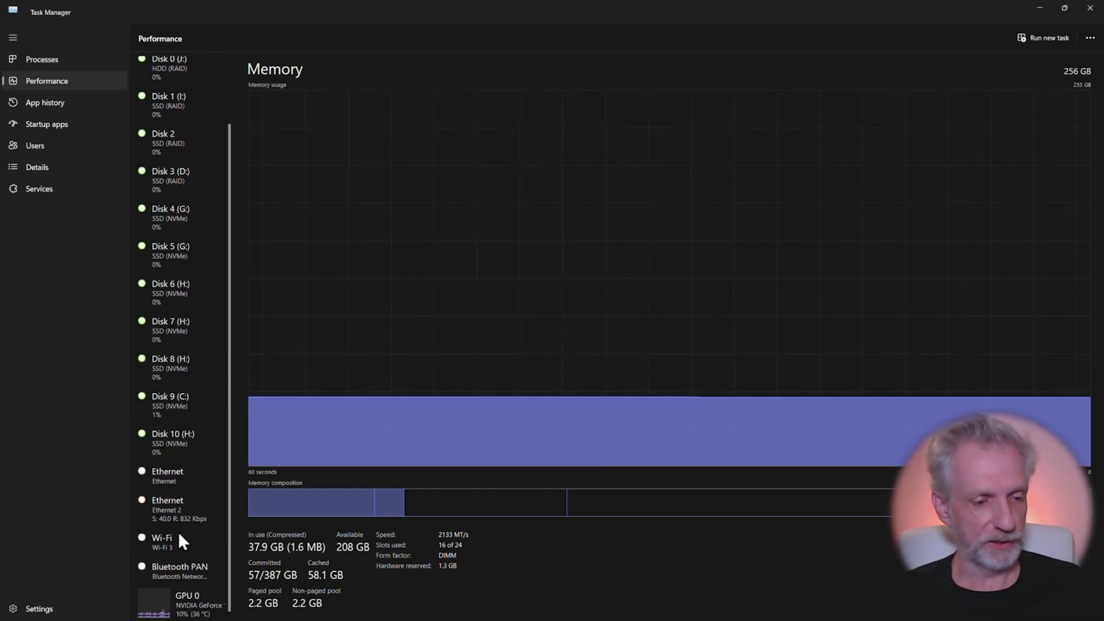
left_click(192, 606)
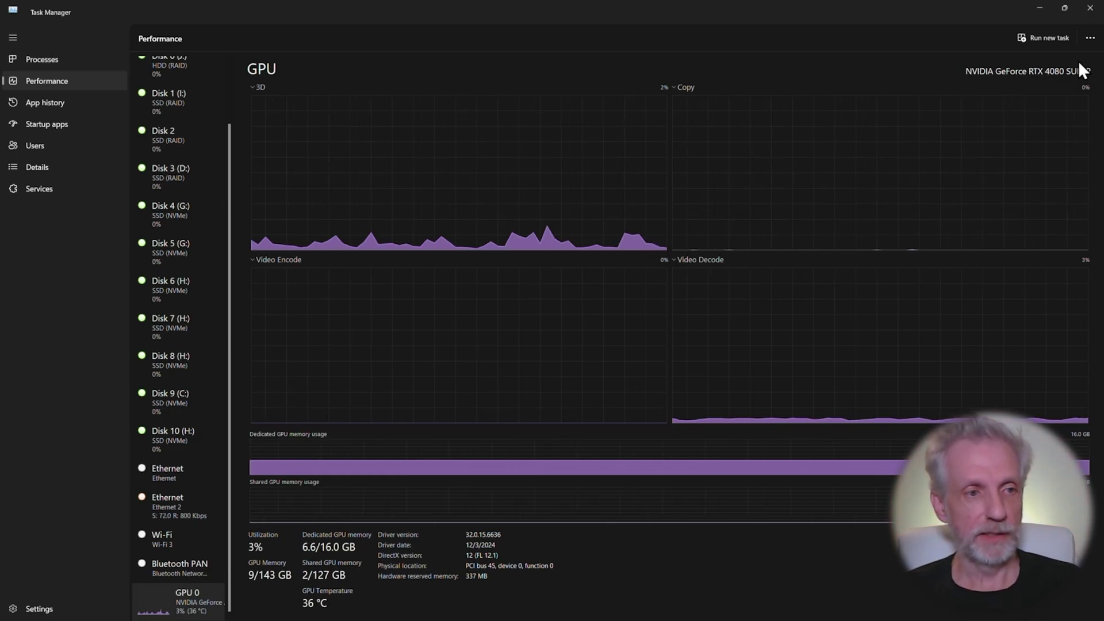
left_click(182, 178)
left_click(178, 217)
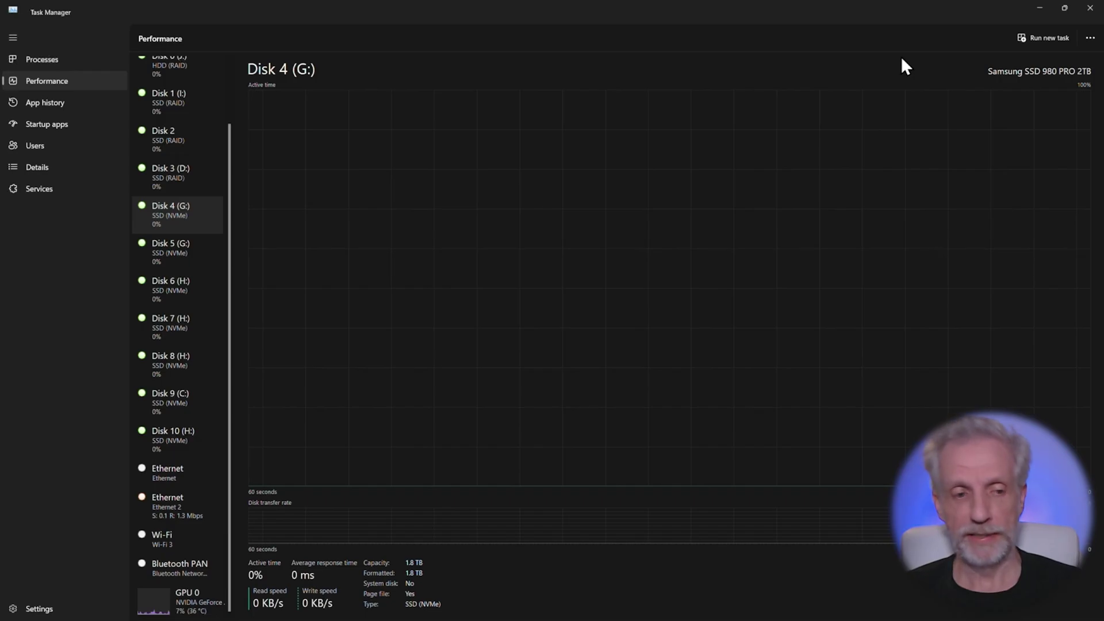
Step: Minimize Task Manager, switch to Premiere Pro 2023 and create the new project 'Adobe Demo 2023'
left_click(1037, 8)
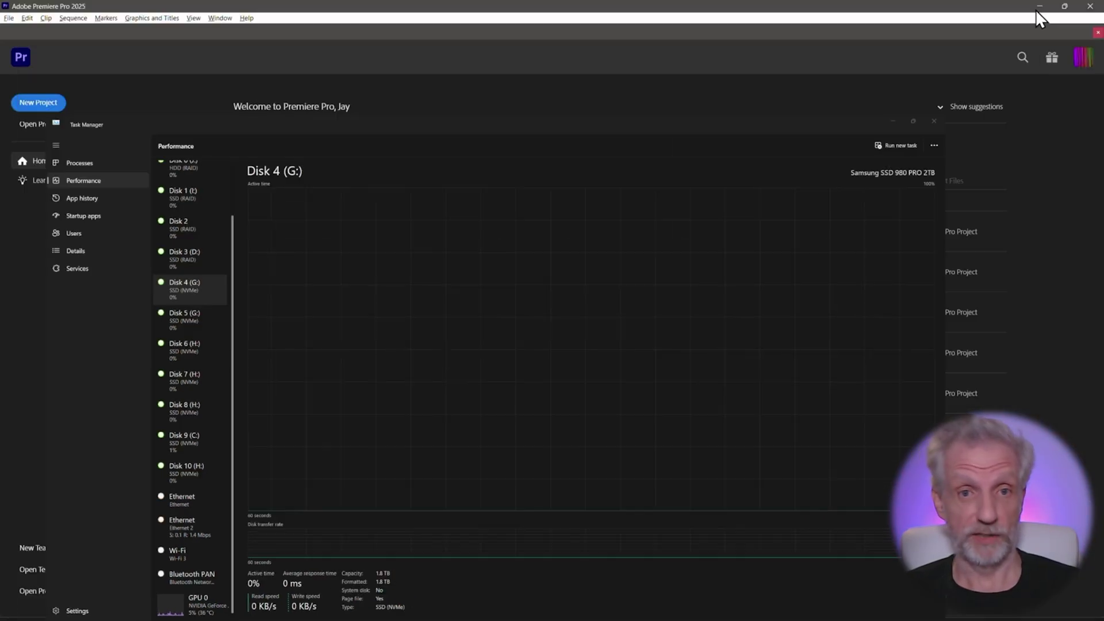
key("alt+Tab")
key("alt+Tab")
key("alt+Tab")
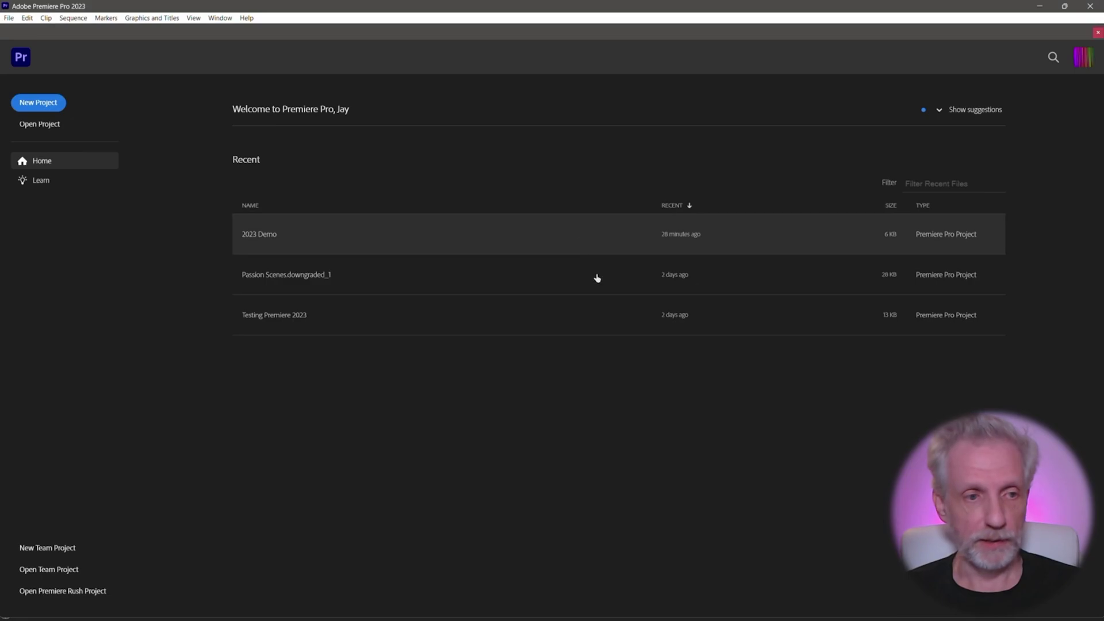
left_click(19, 103)
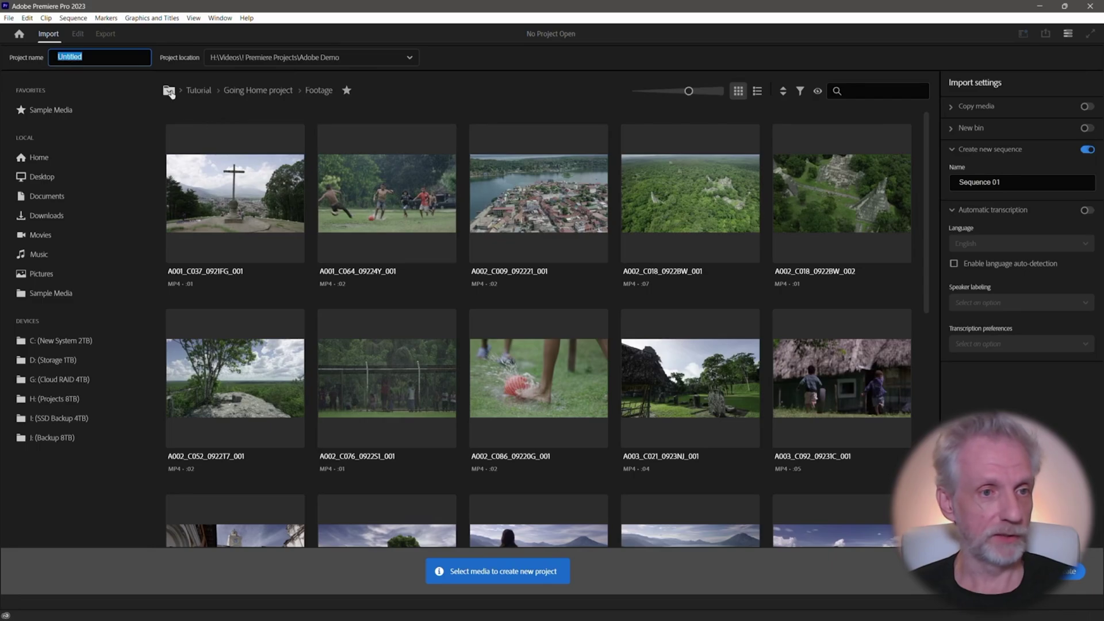
type("Adobe Demo 2023")
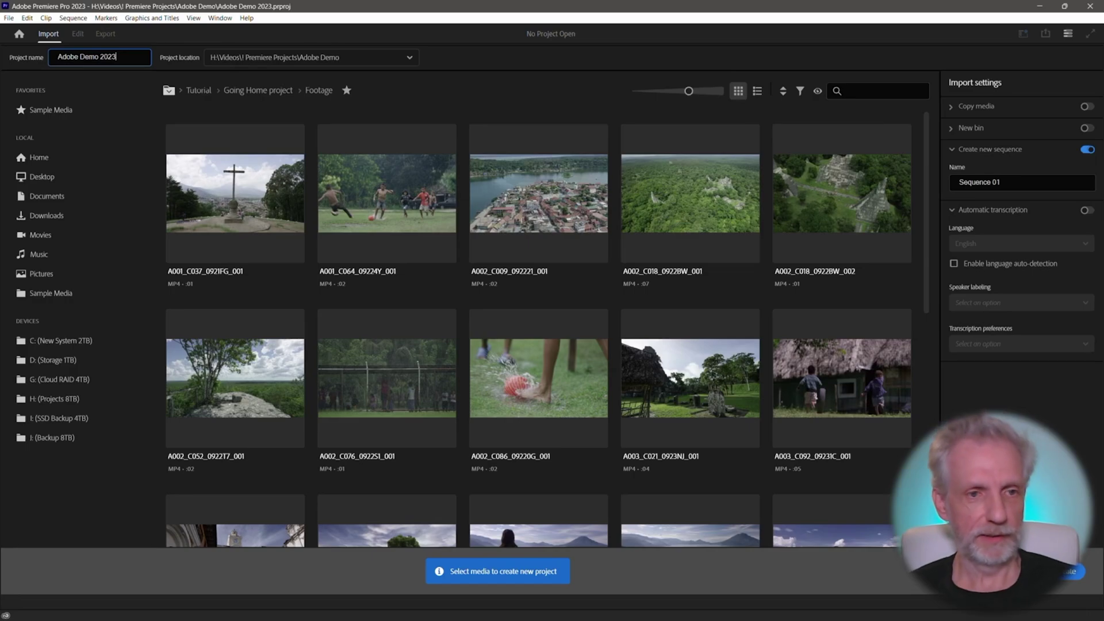
key("Return")
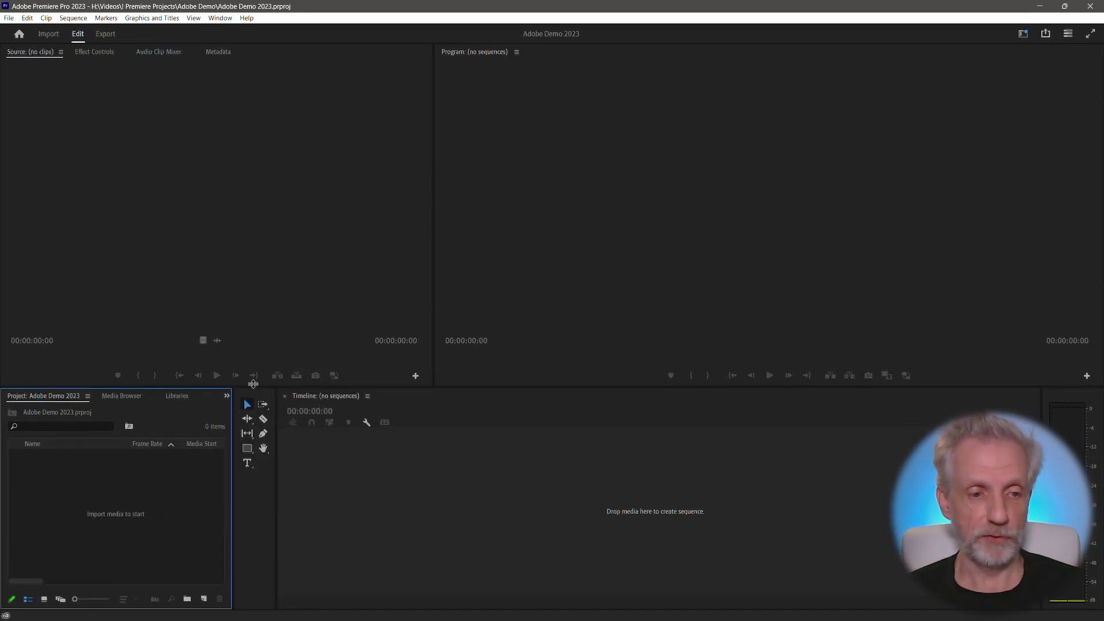
Step: Import 2025-01-17 Leonardo Preview.mov into the Project panel and create a new sequence from the clip
right_click(140, 504)
left_click(183, 381)
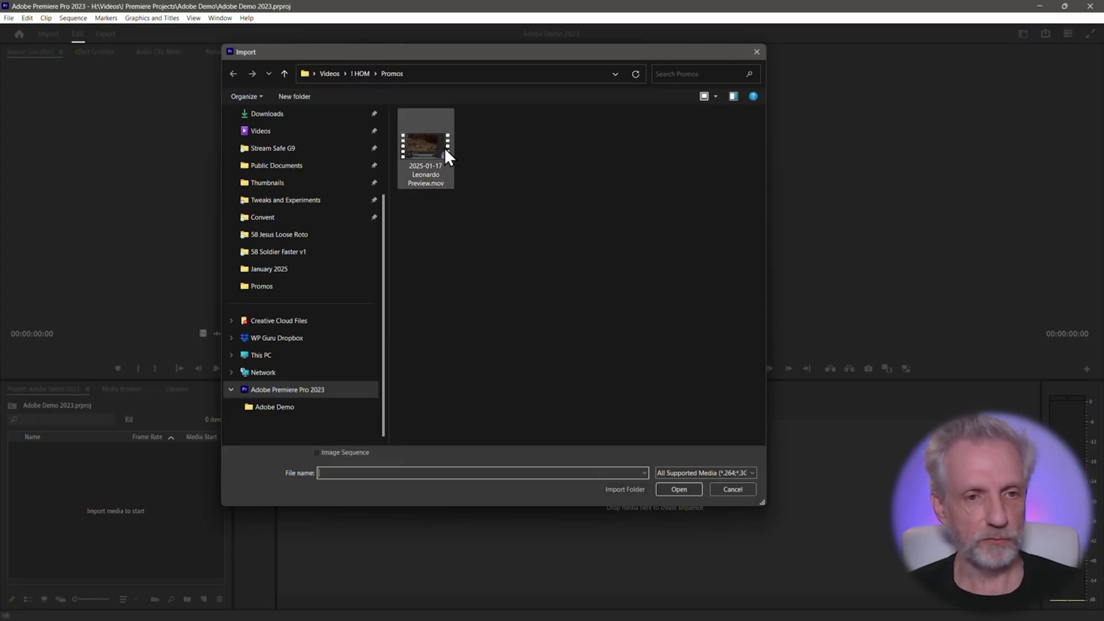
left_click(444, 147)
left_click(671, 490)
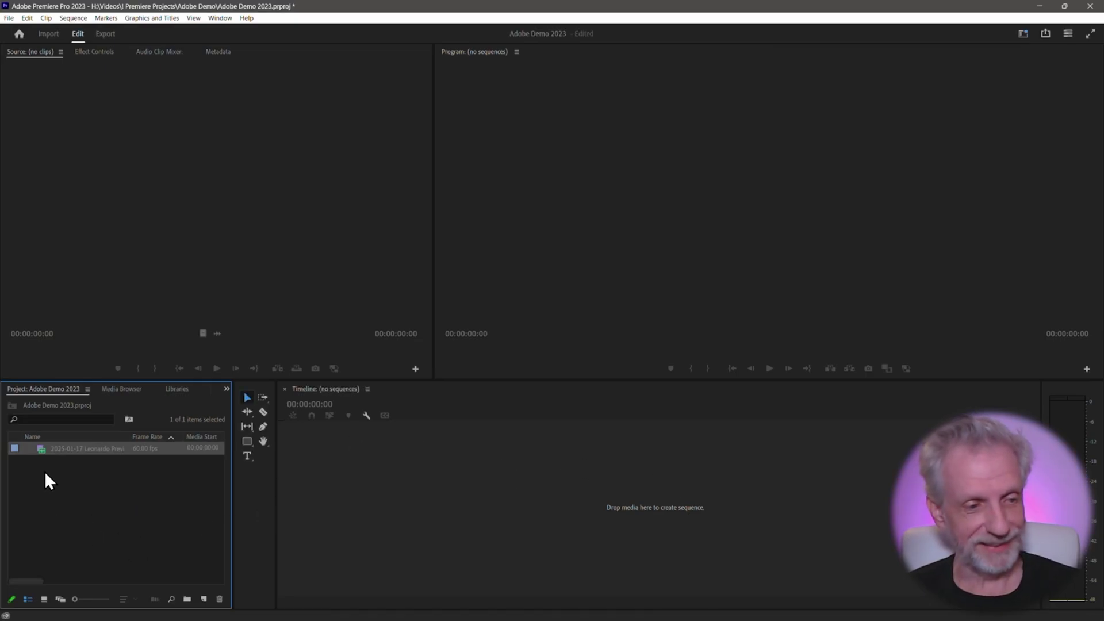
right_click(45, 448)
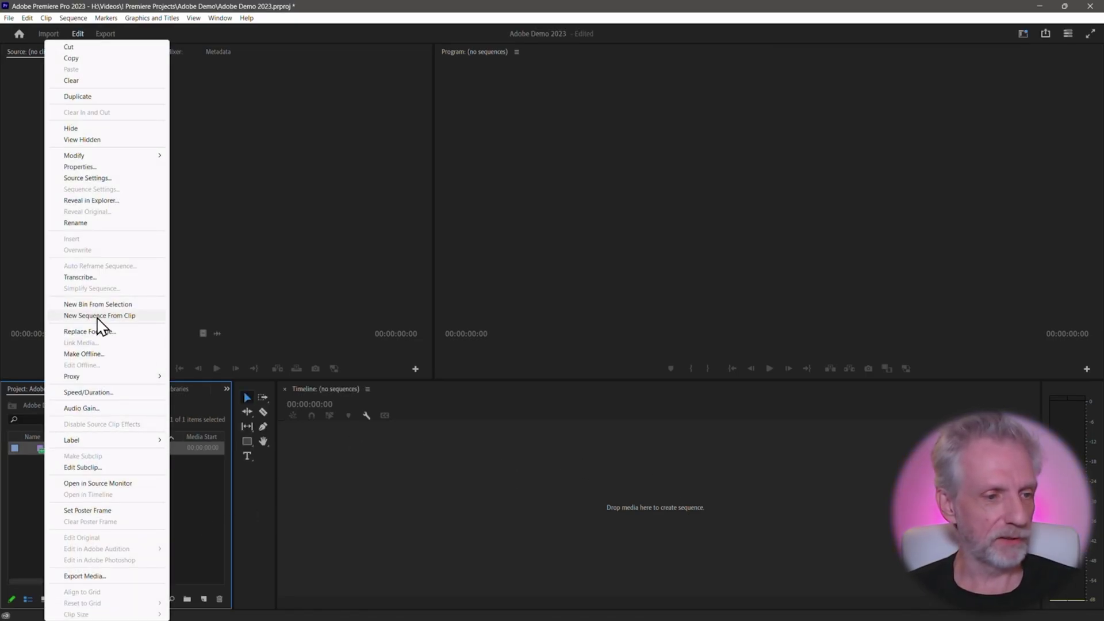
left_click(99, 316)
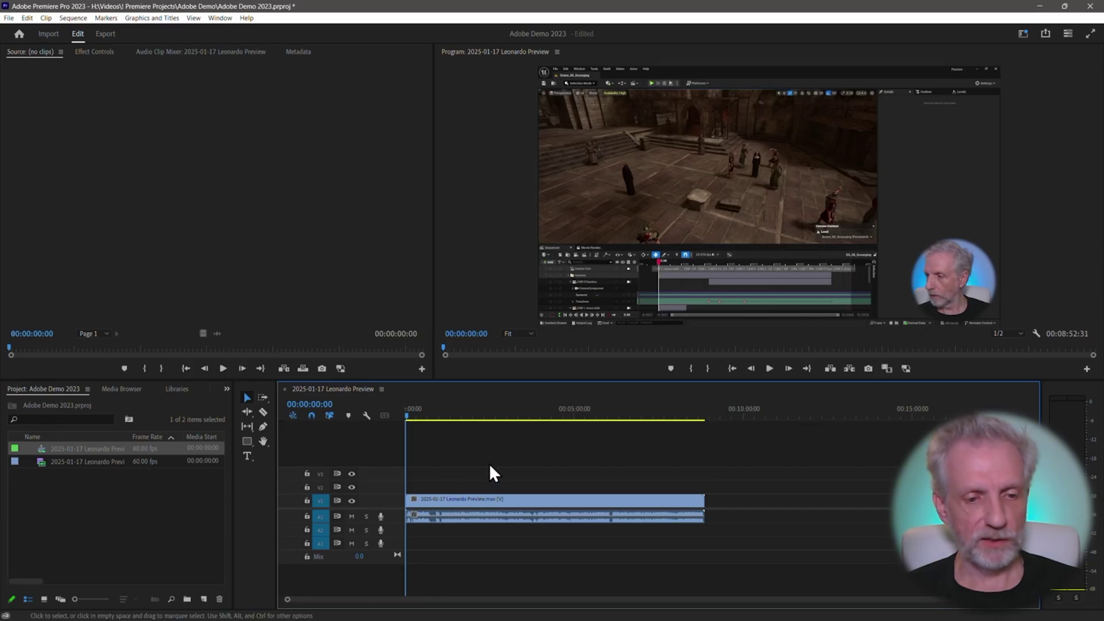
Step: Zoom the timeline in and place the playhead at 00:00:43:13
left_click_drag(414, 417, 500, 412)
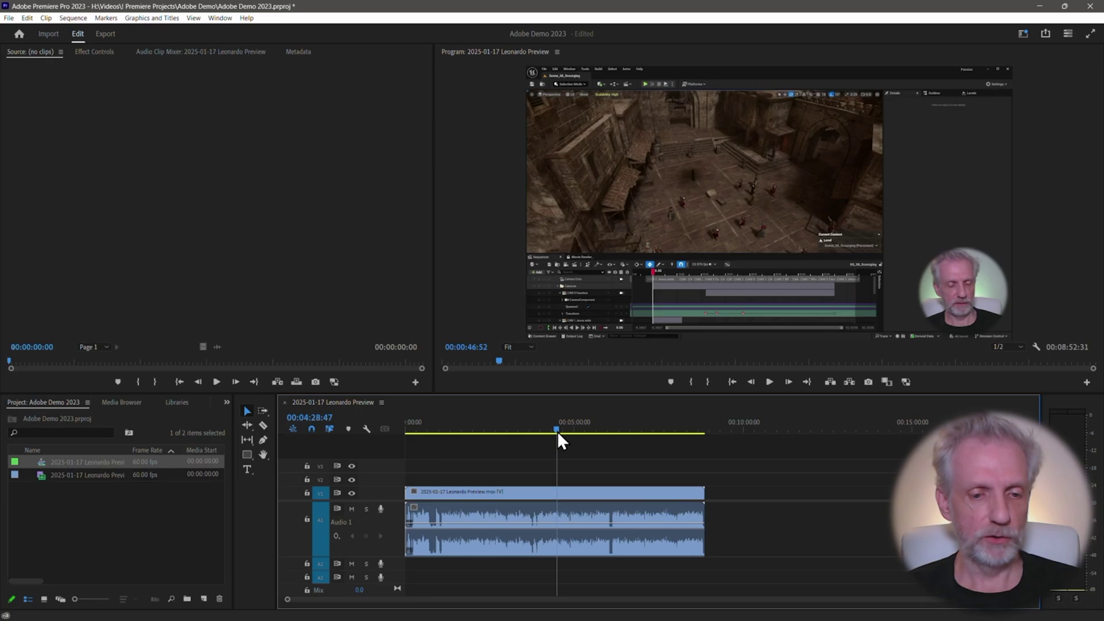
left_click_drag(557, 433, 536, 429)
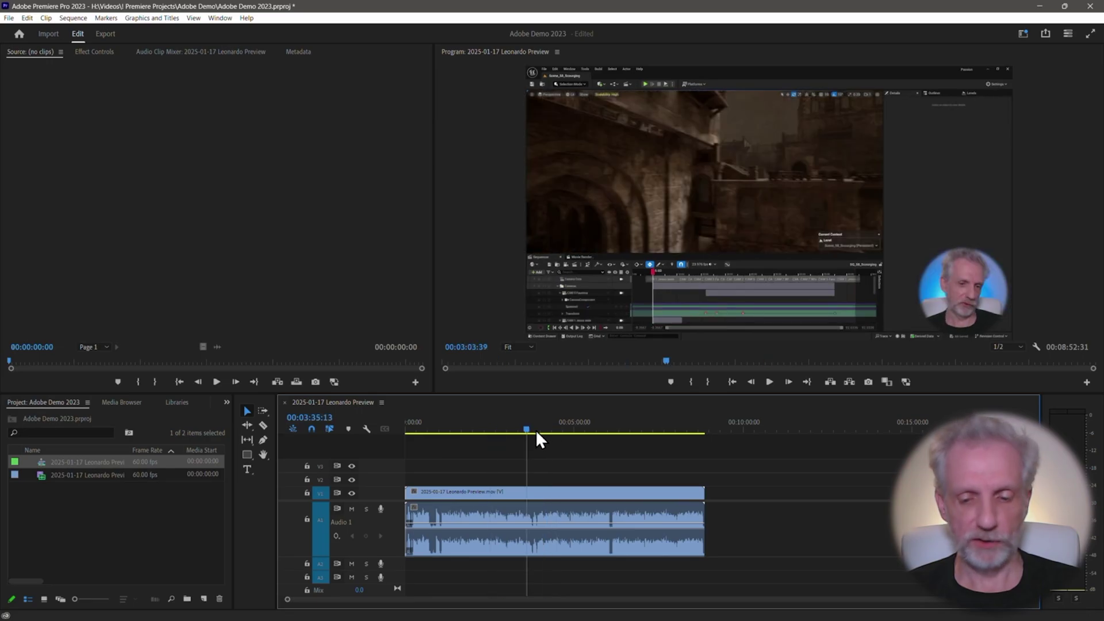
key("=")
left_click_drag(644, 435, 450, 434)
key("=")
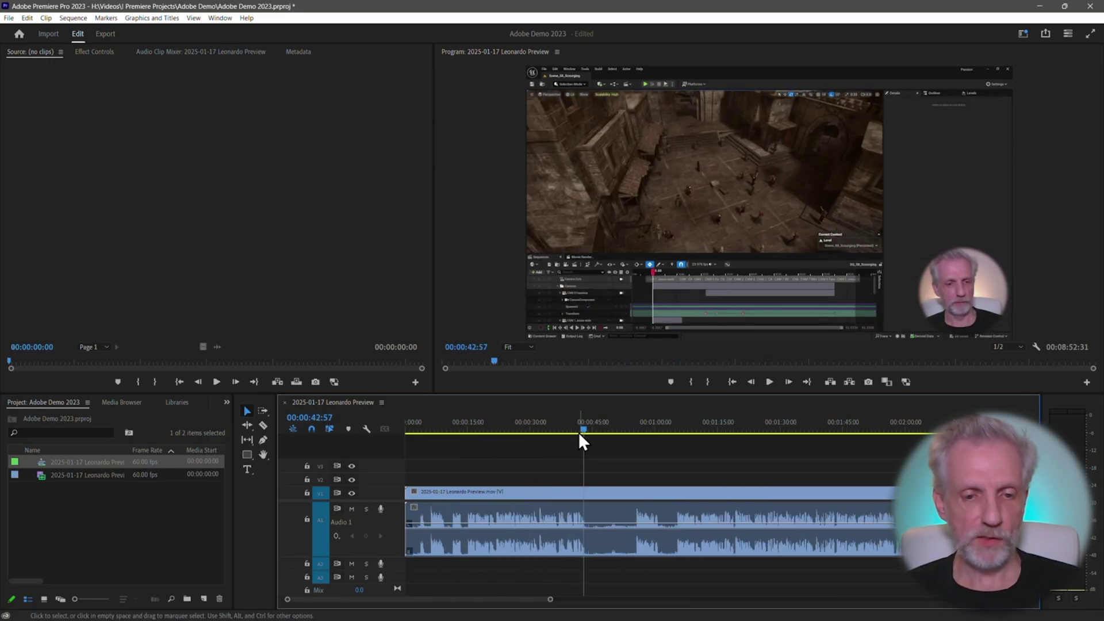
left_click_drag(579, 428, 585, 429)
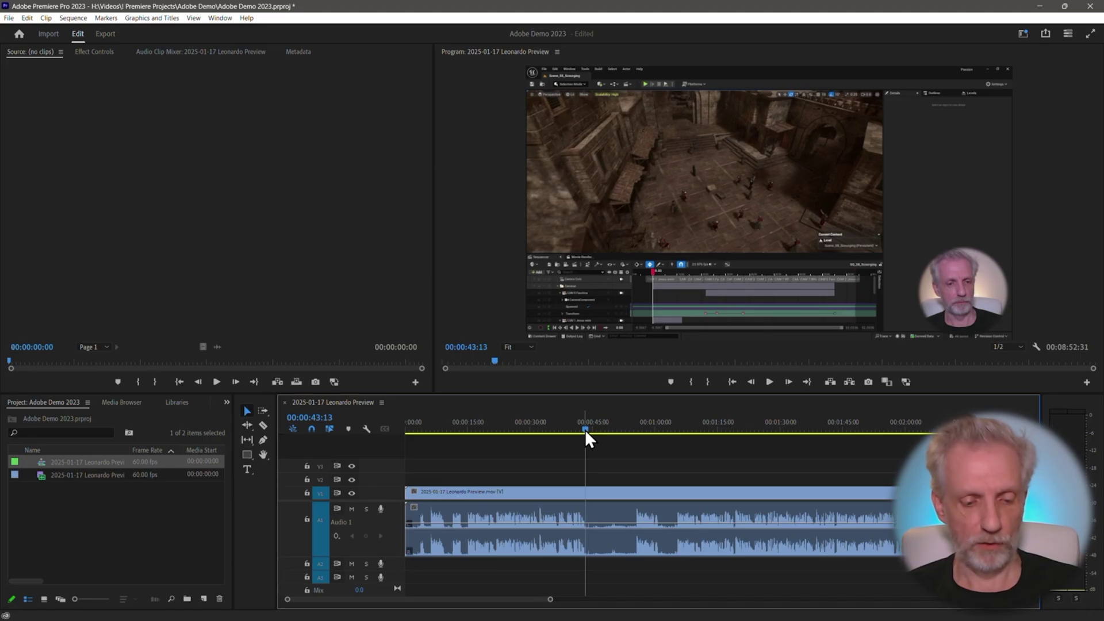
Step: Razor the clip at the 43-second mark and again near 55 seconds
key("c")
left_click(594, 488)
key("v")
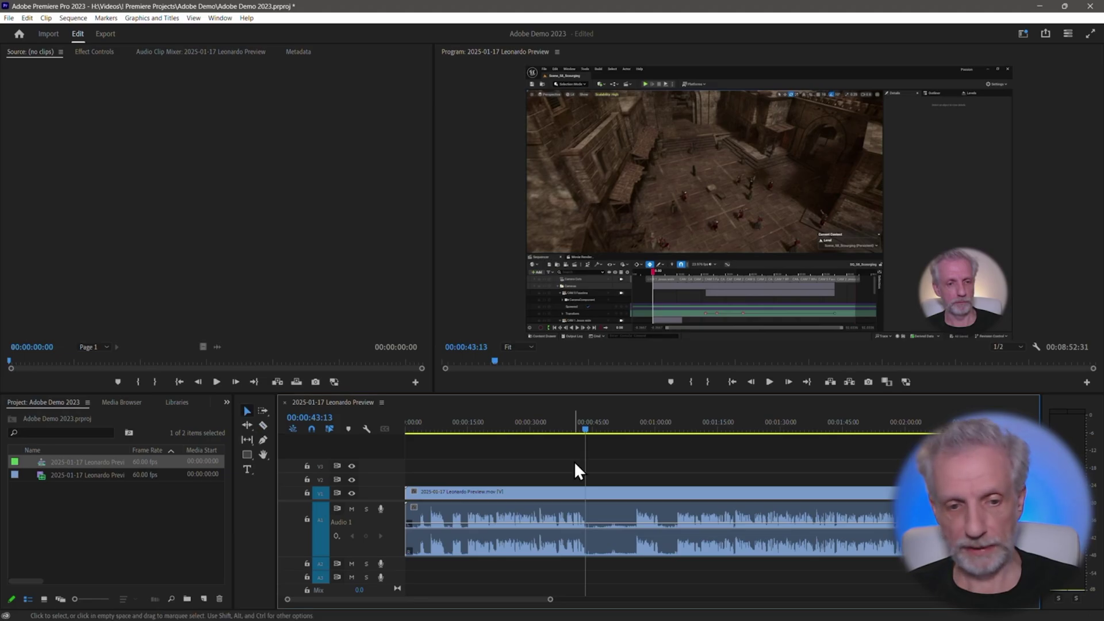
key("c")
left_click(586, 493)
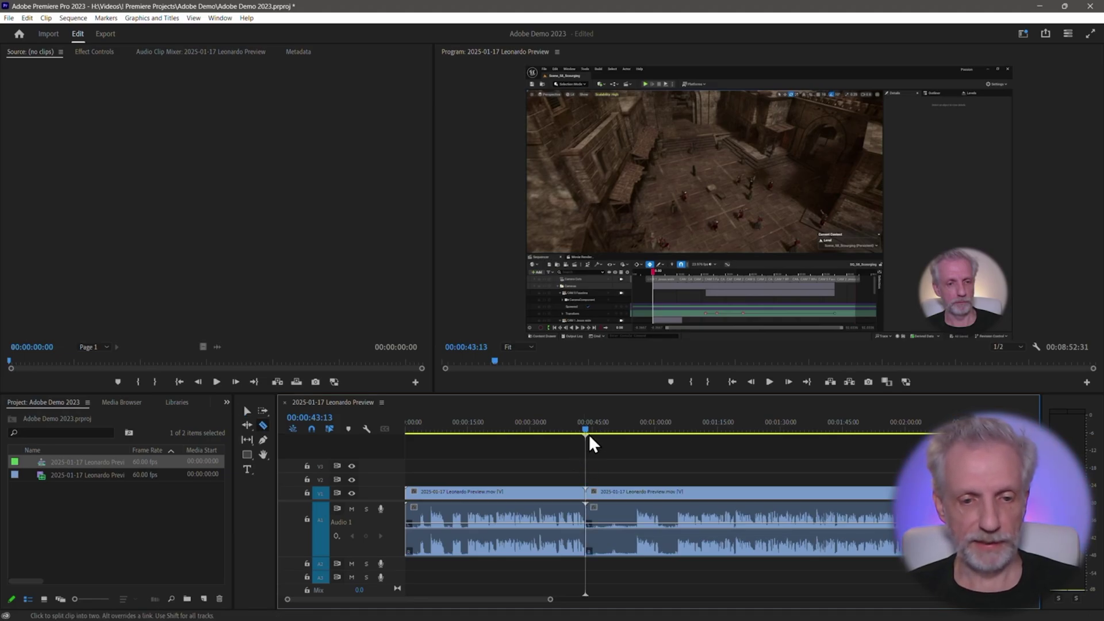
left_click_drag(586, 432, 636, 431)
left_click(636, 493)
key("v")
Step: Speed the middle piece up to 500% and ripple-delete the gap it leaves
left_click(619, 492)
right_click(619, 493)
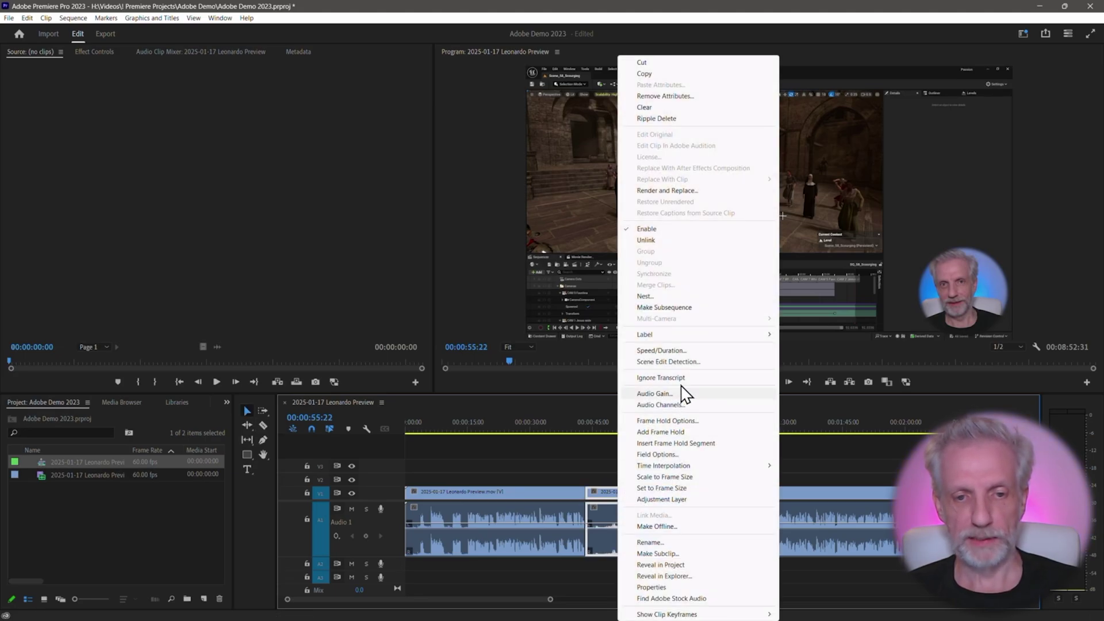
left_click(686, 351)
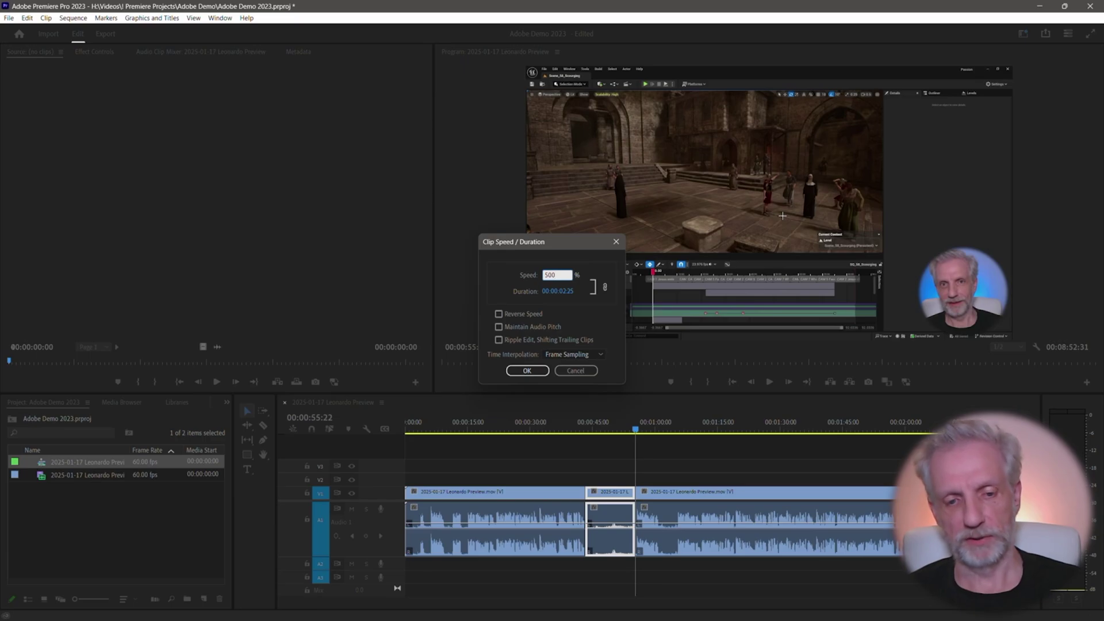
key("Escape")
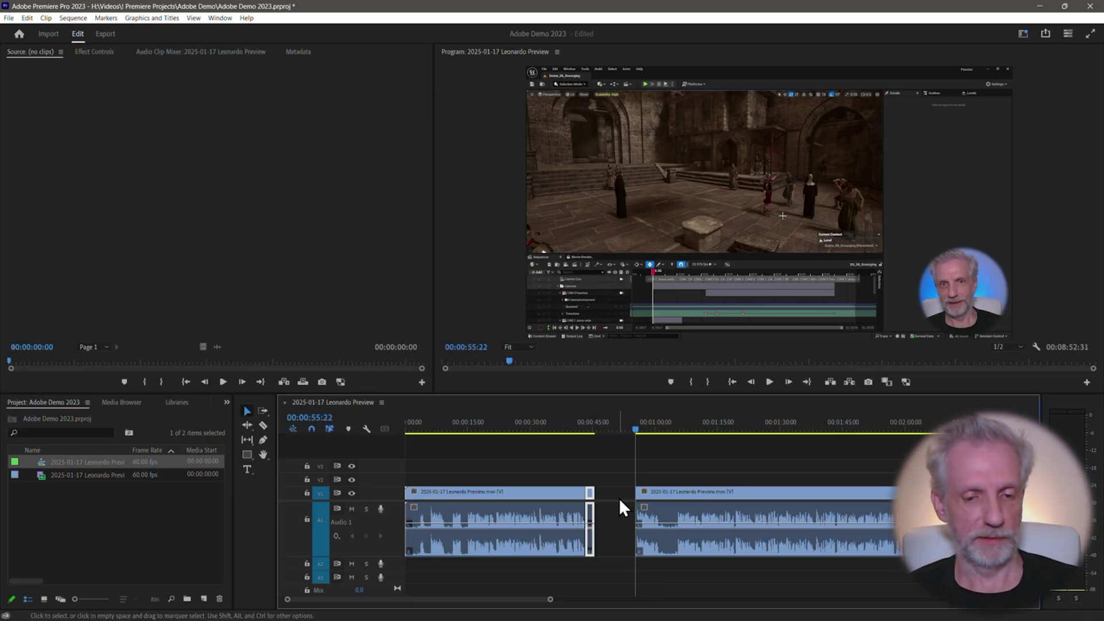
left_click(618, 495)
right_click(618, 495)
left_click(657, 503)
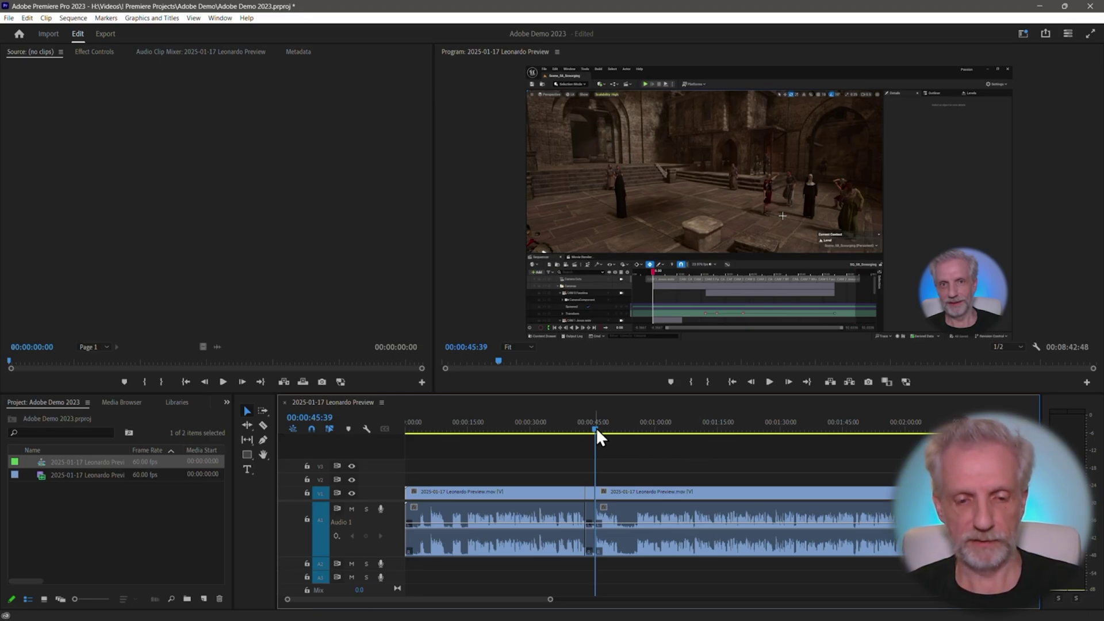
Step: Zoom in further and razor the clip at about 51 seconds
key("=")
left_click_drag(716, 428, 883, 452)
key("c")
left_click(805, 511)
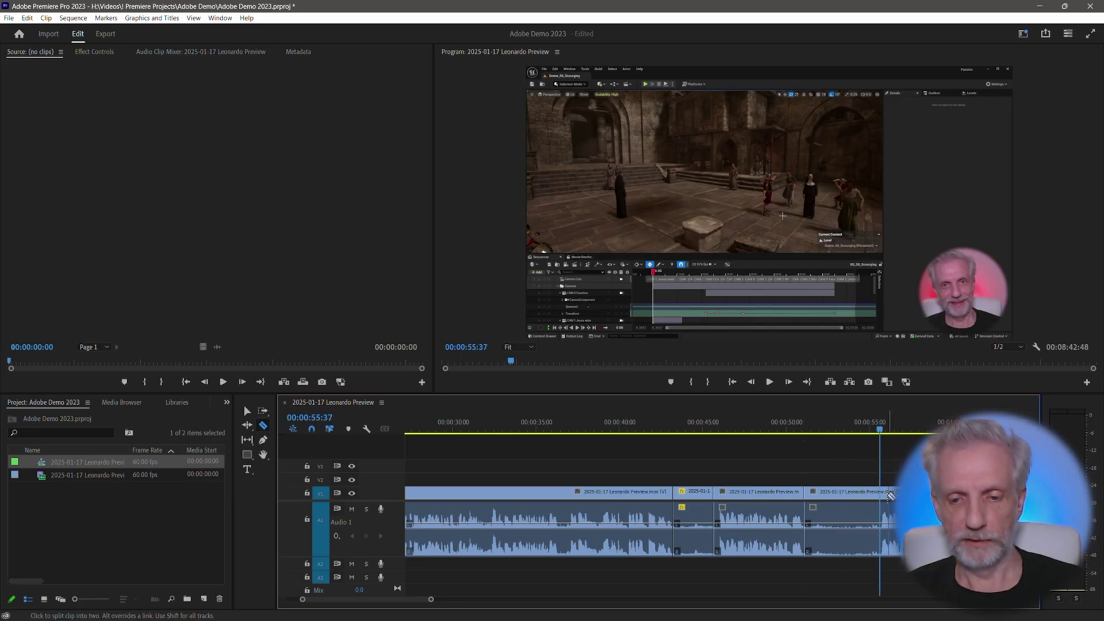
Step: Speed the last cut piece up to 300%, ripple-delete its gap, and zoom out to the full sequence
key("v")
left_click(839, 492)
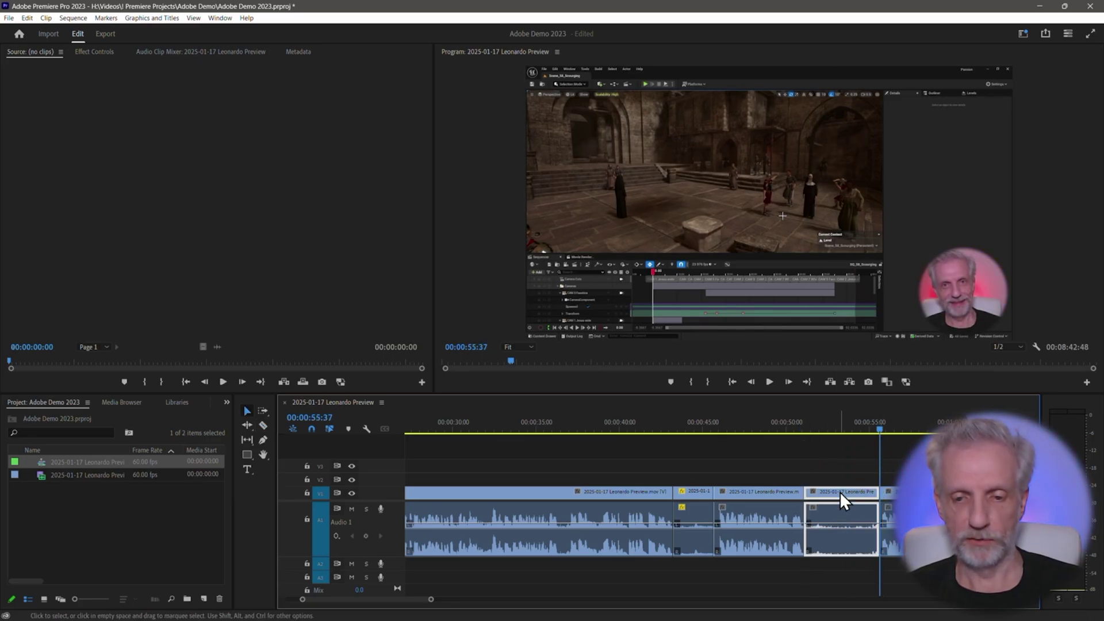
right_click(840, 491)
left_click(902, 350)
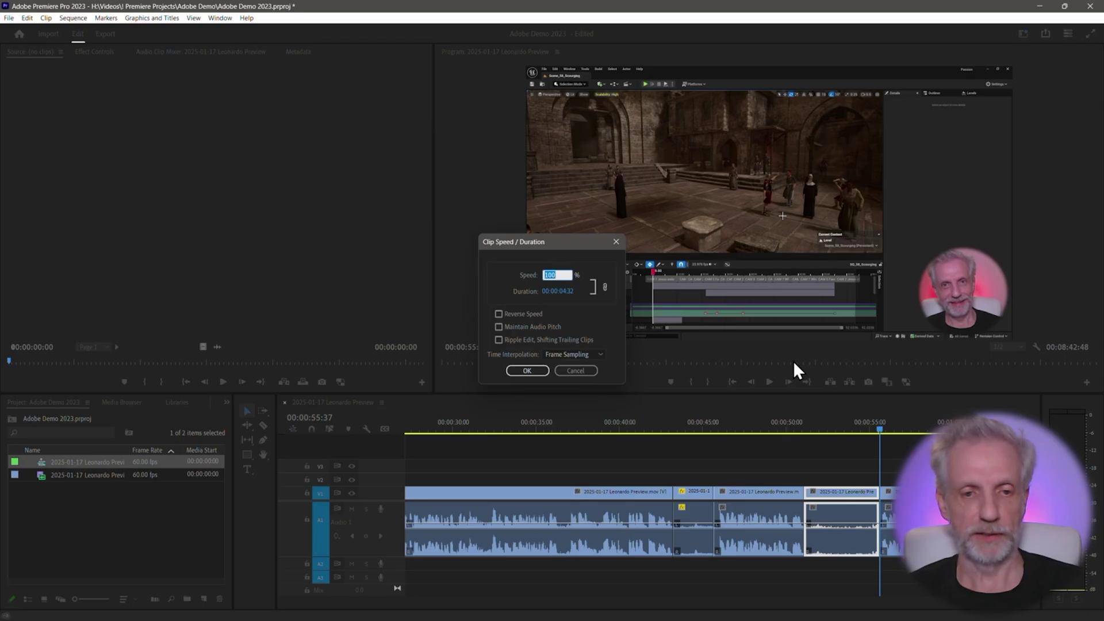
type("300")
key("Return")
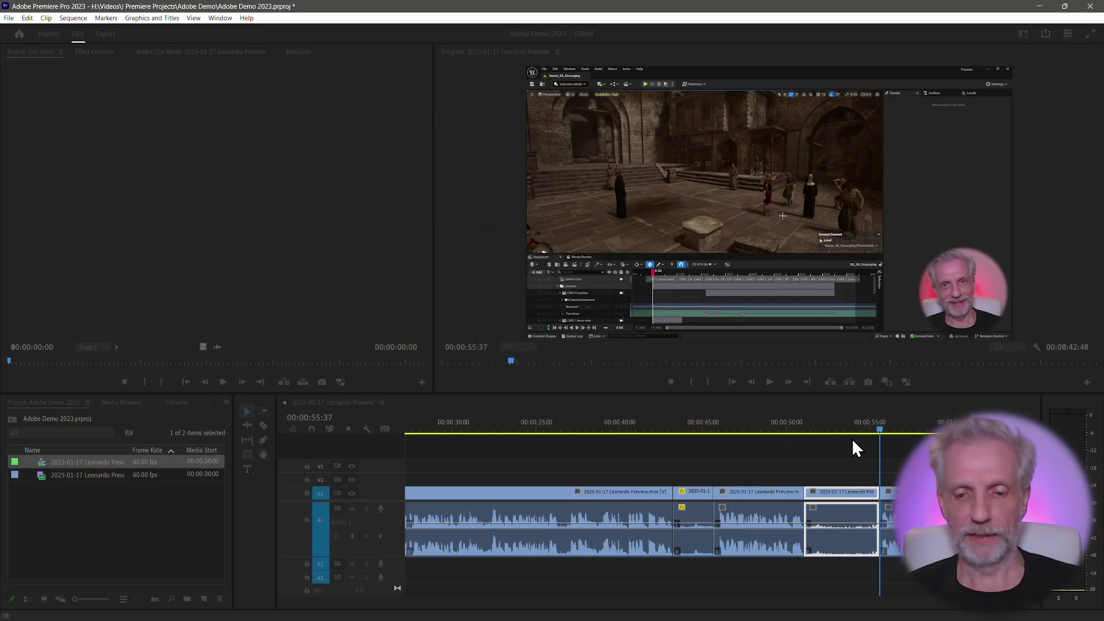
left_click(852, 495)
key("Delete")
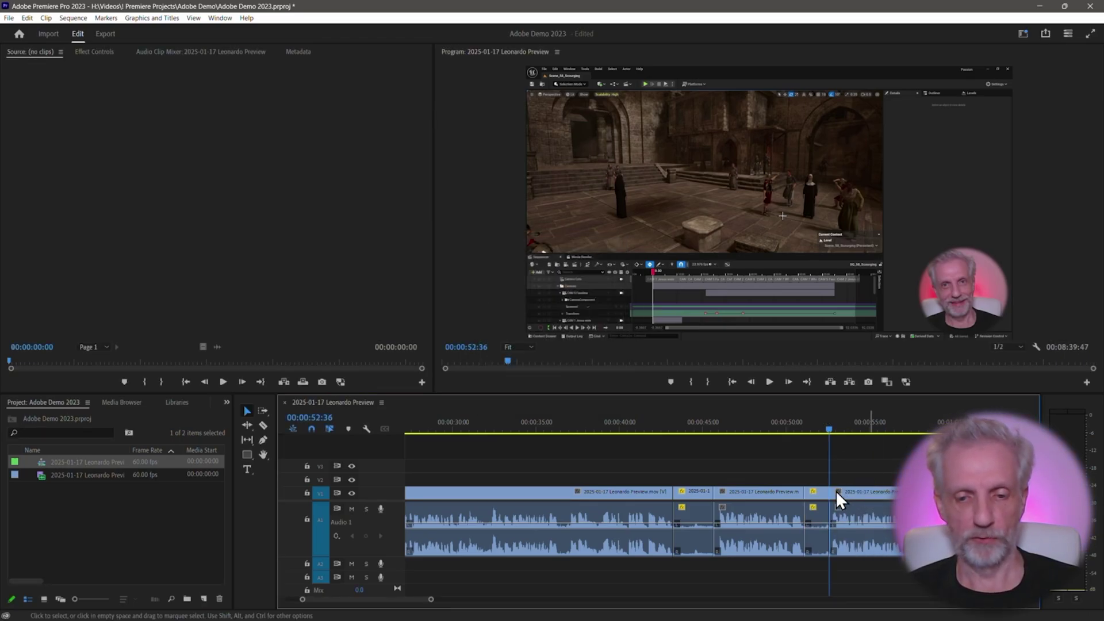
key("backslash")
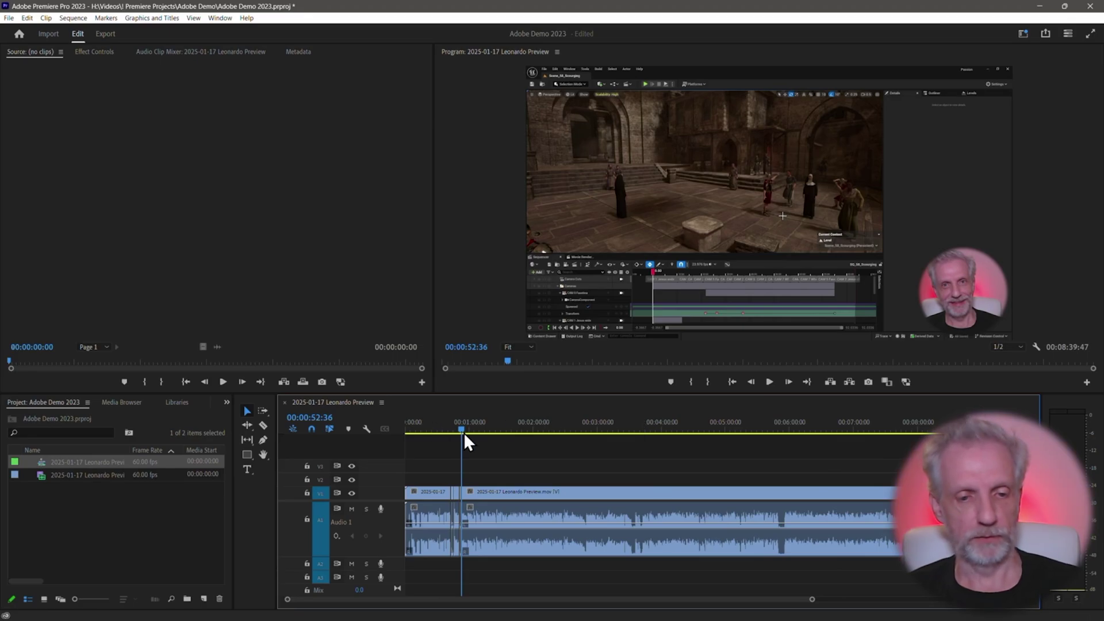
Step: Play the sequence from about 44 seconds to review the sped-up sections, then save the Adobe Demo 2023 project
left_click_drag(461, 429, 482, 436)
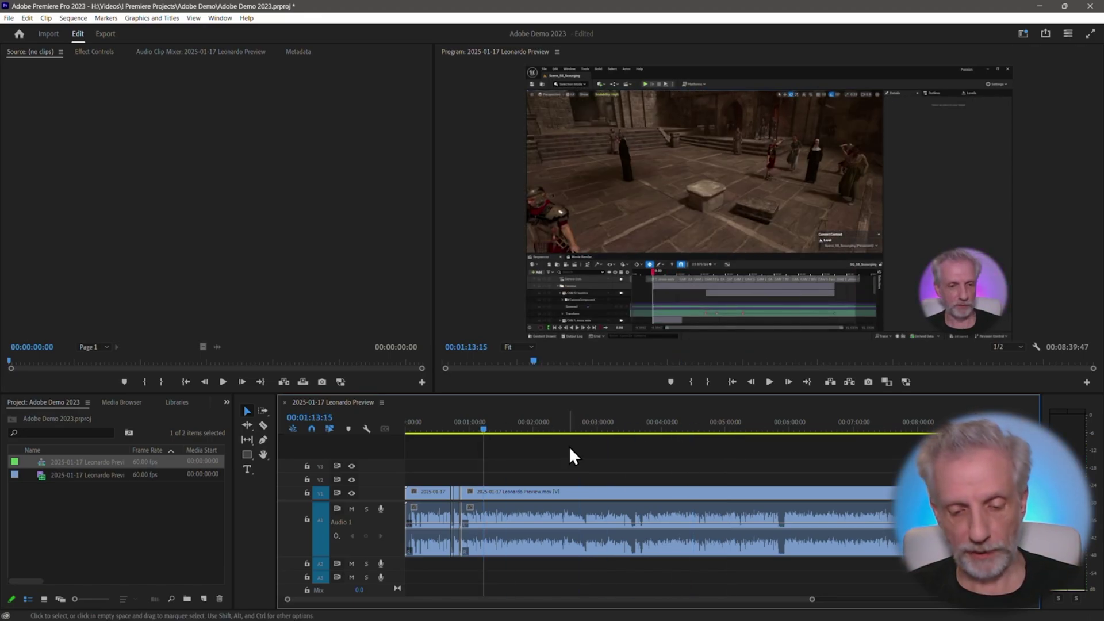
key("space")
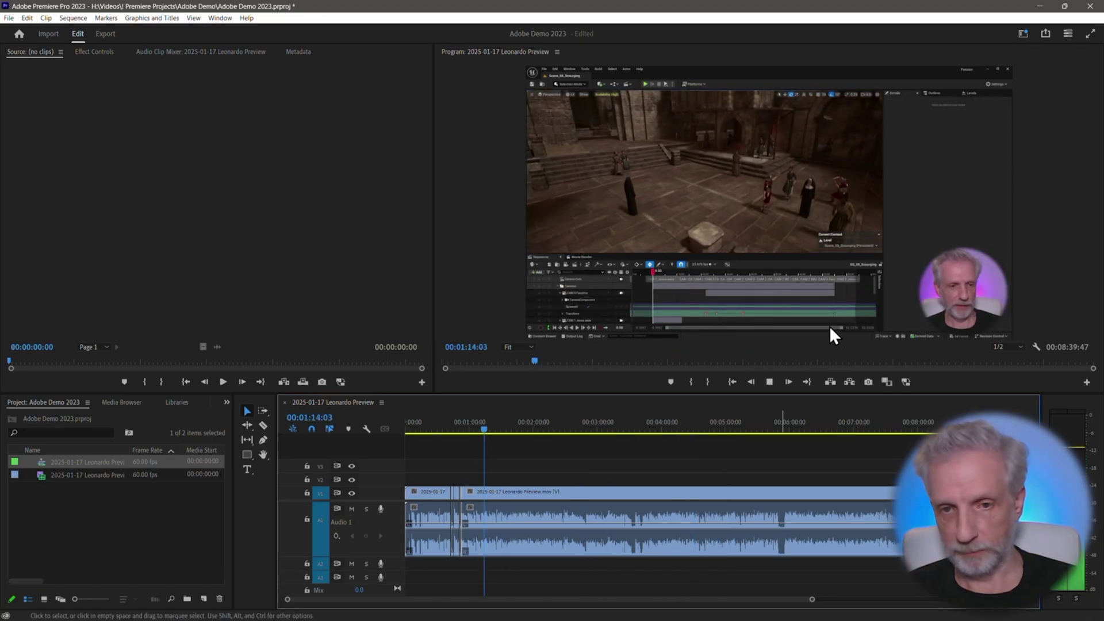
key("space")
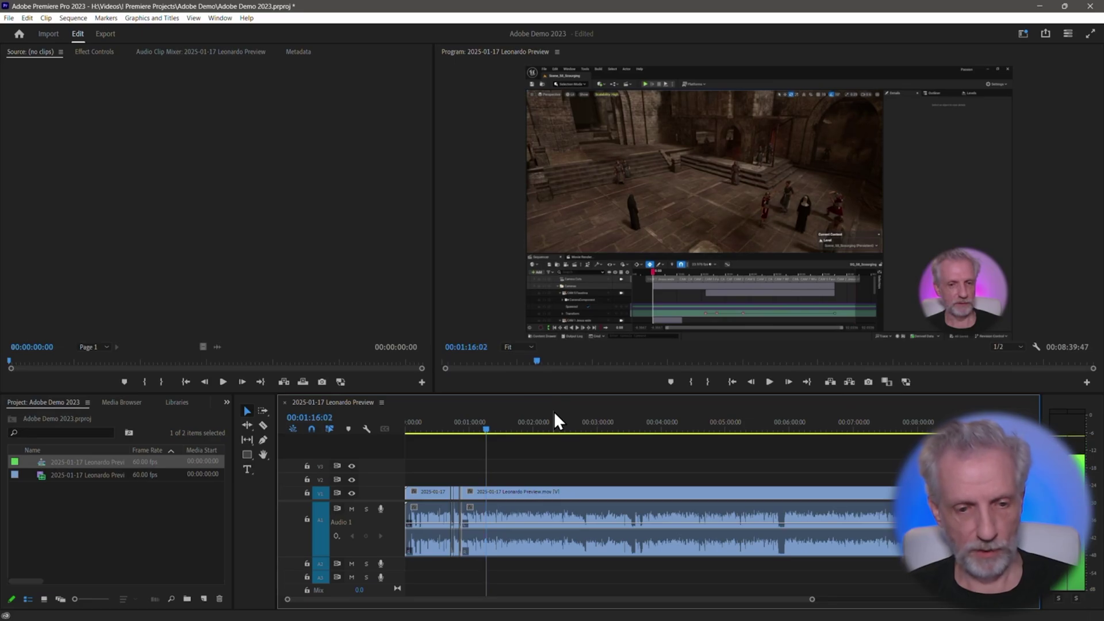
key("space")
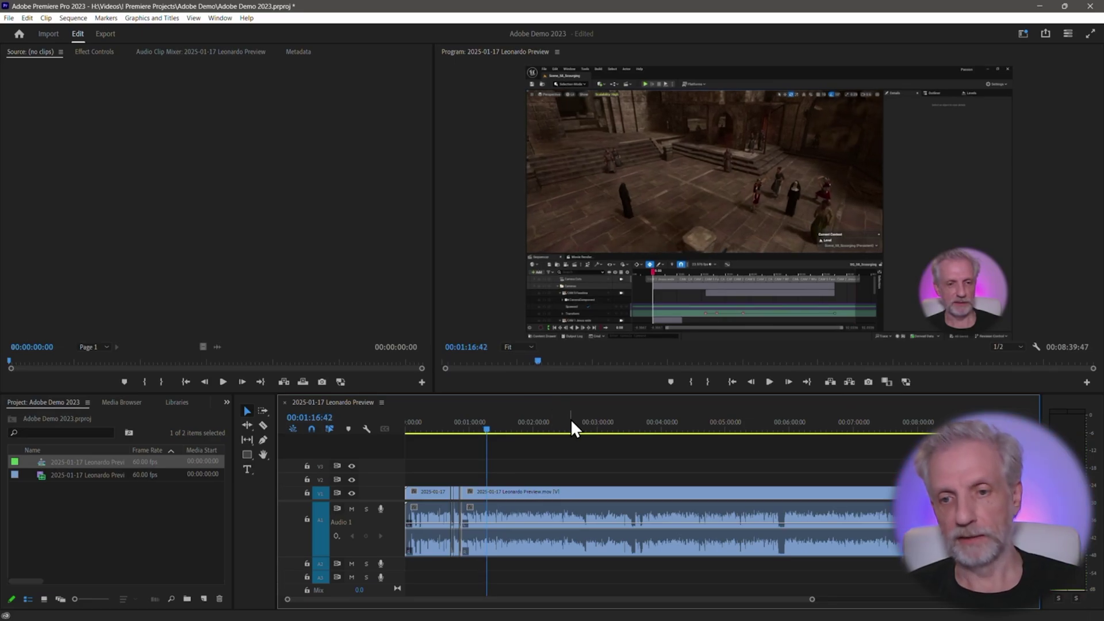
key("space")
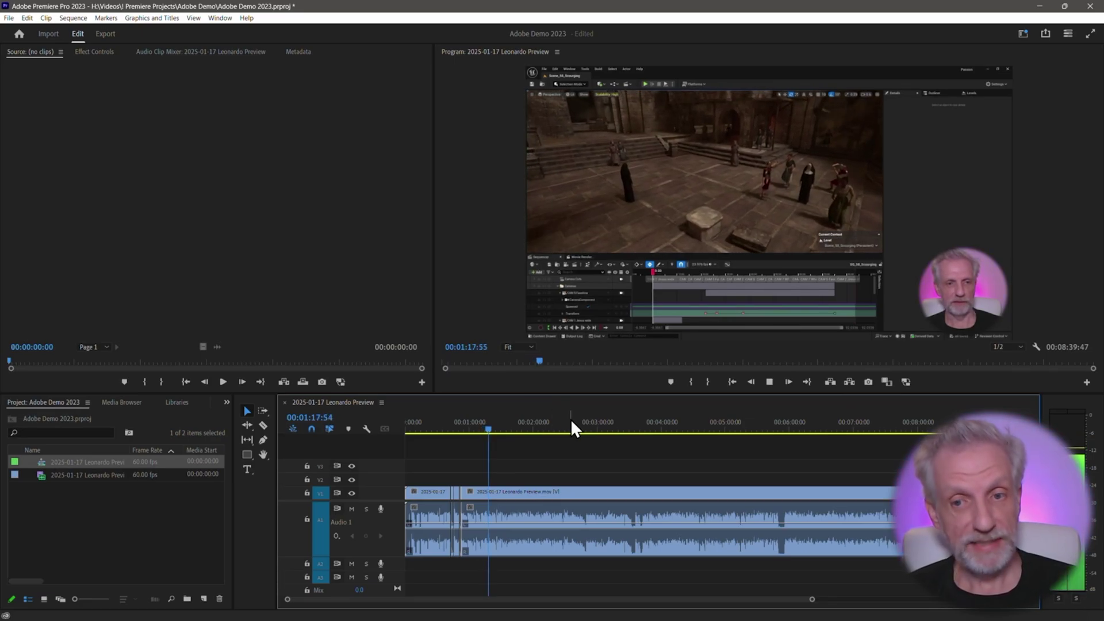
key("space")
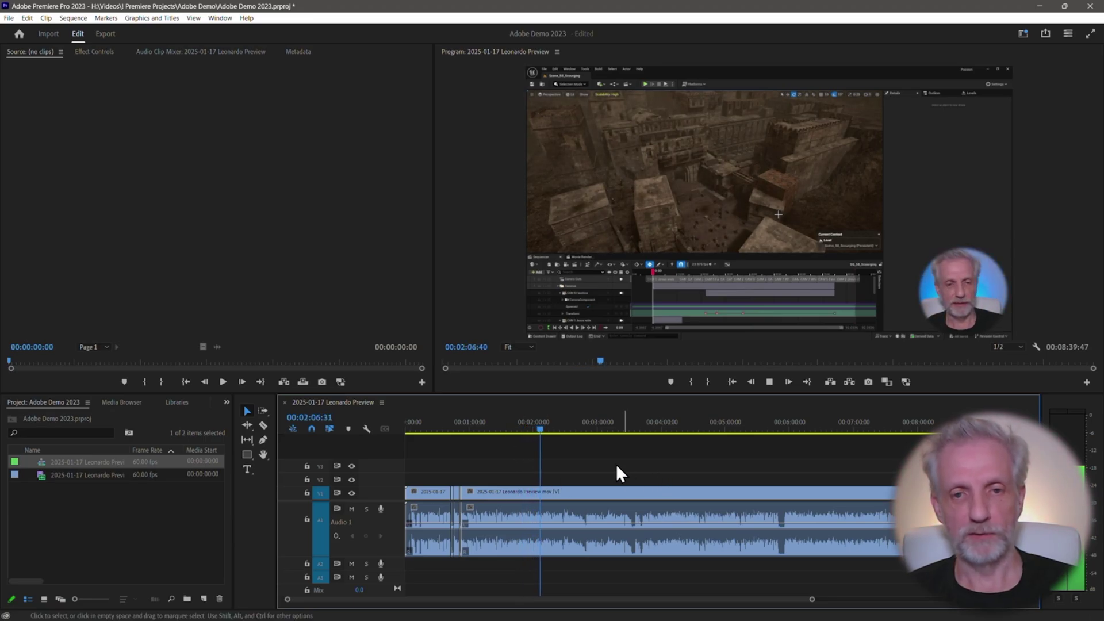
key("space")
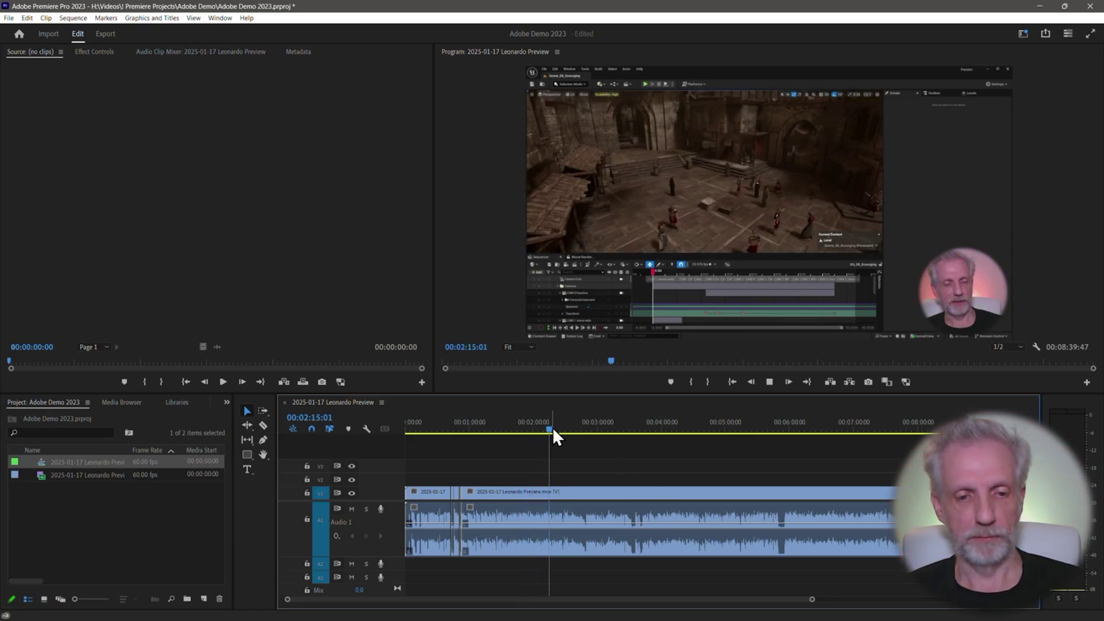
key("l")
key("l")
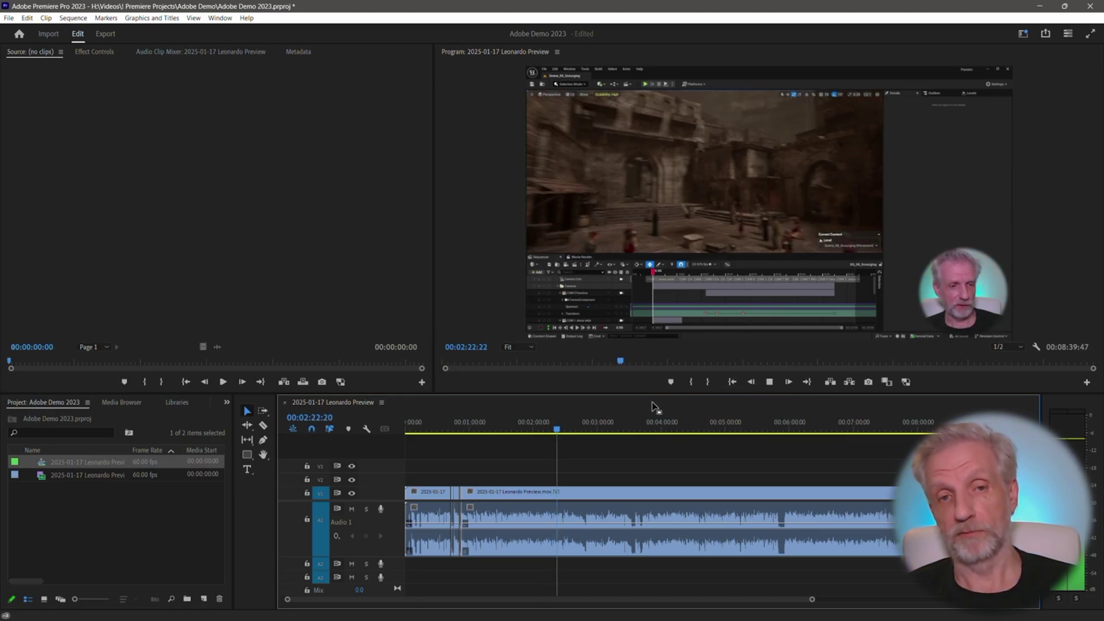
key("space")
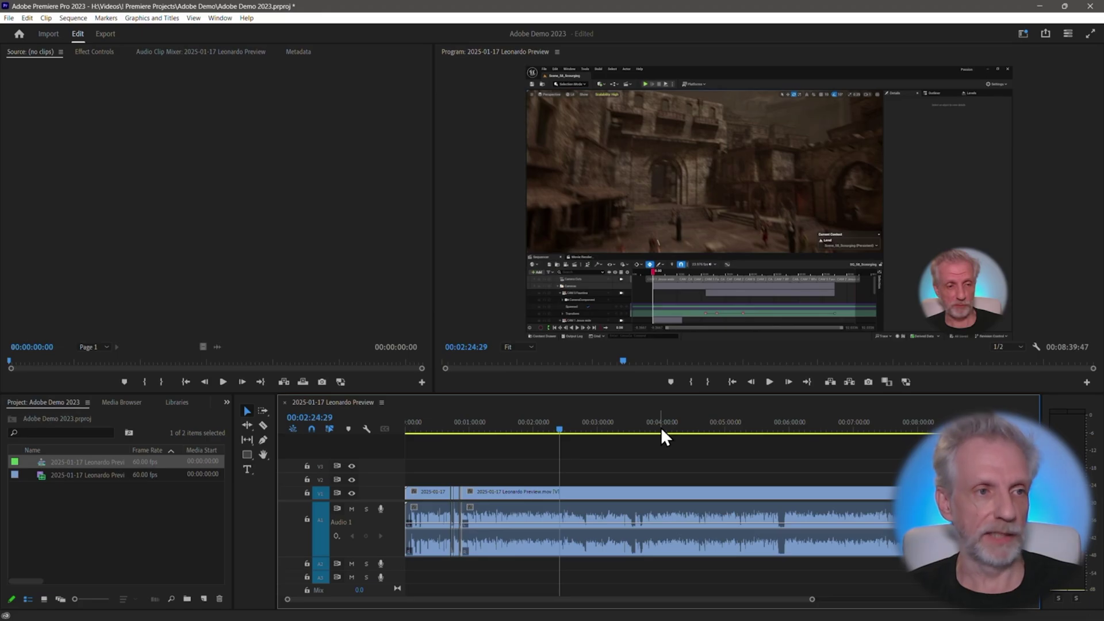
key("ctrl+s")
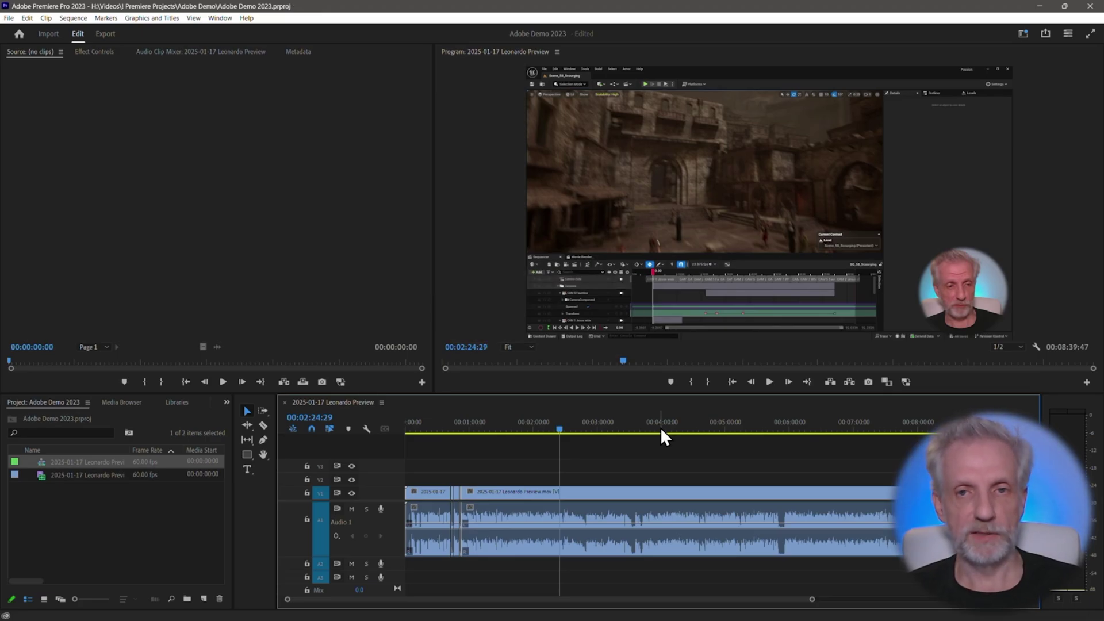
Step: Close all projects and view the version details under Help > About Premiere Pro
left_click(8, 19)
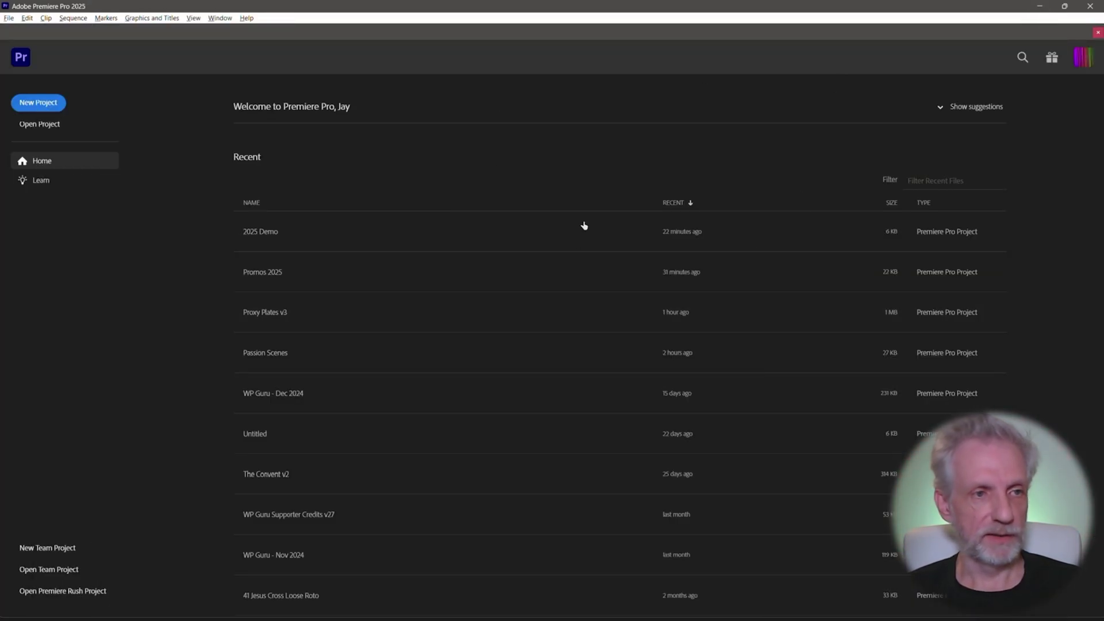
left_click(254, 19)
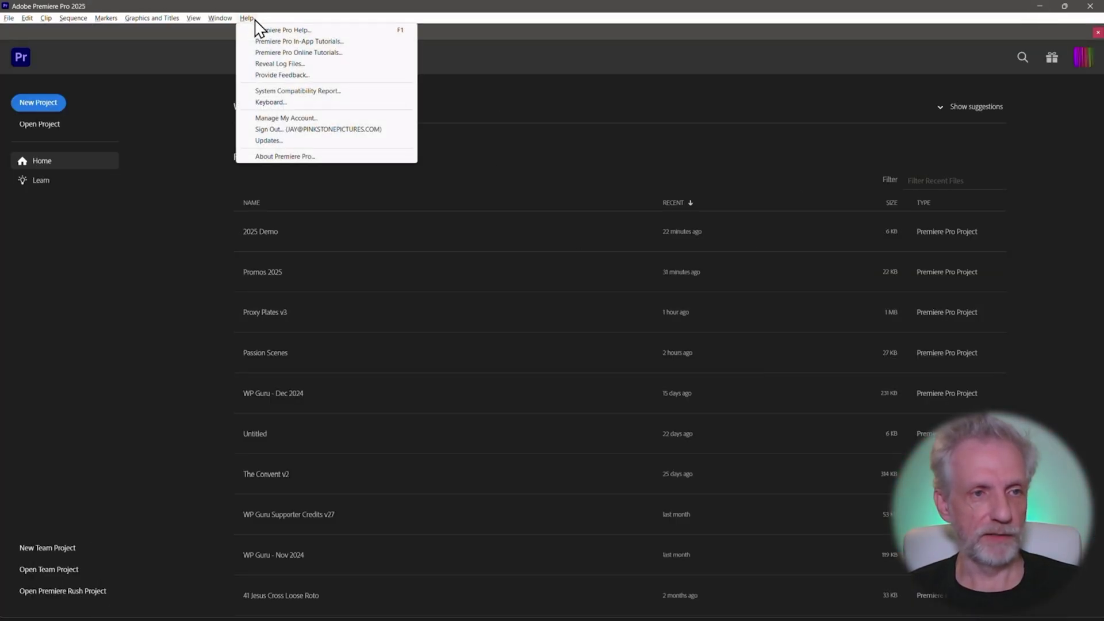
left_click(282, 158)
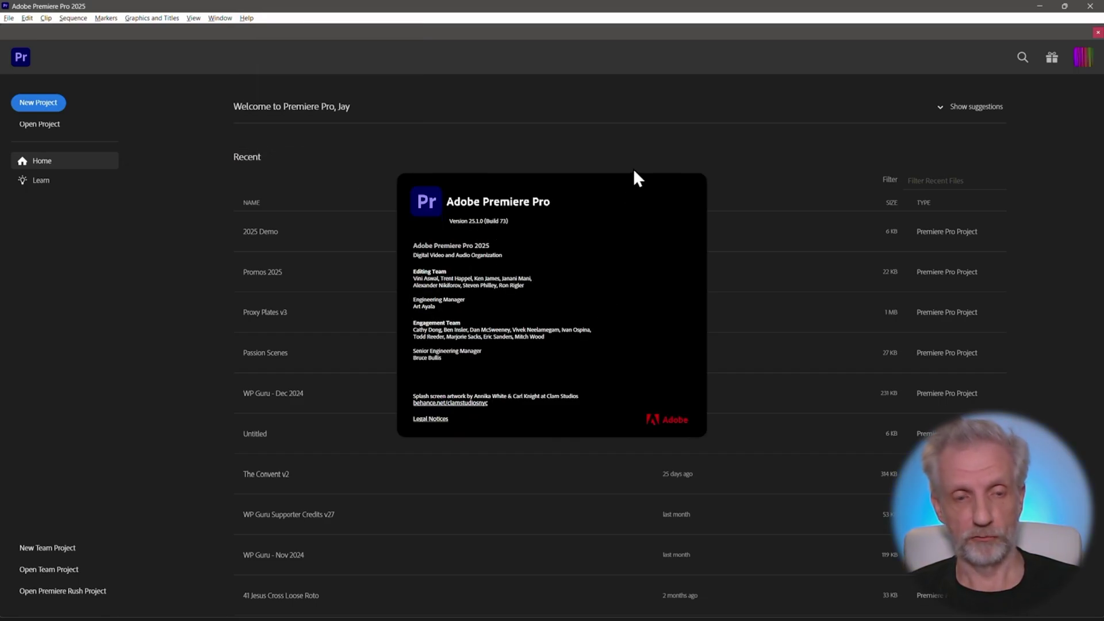
Step: Dismiss the version information and create a new project named 'Adobe Demo 2025'
left_click(610, 347)
left_click(61, 104)
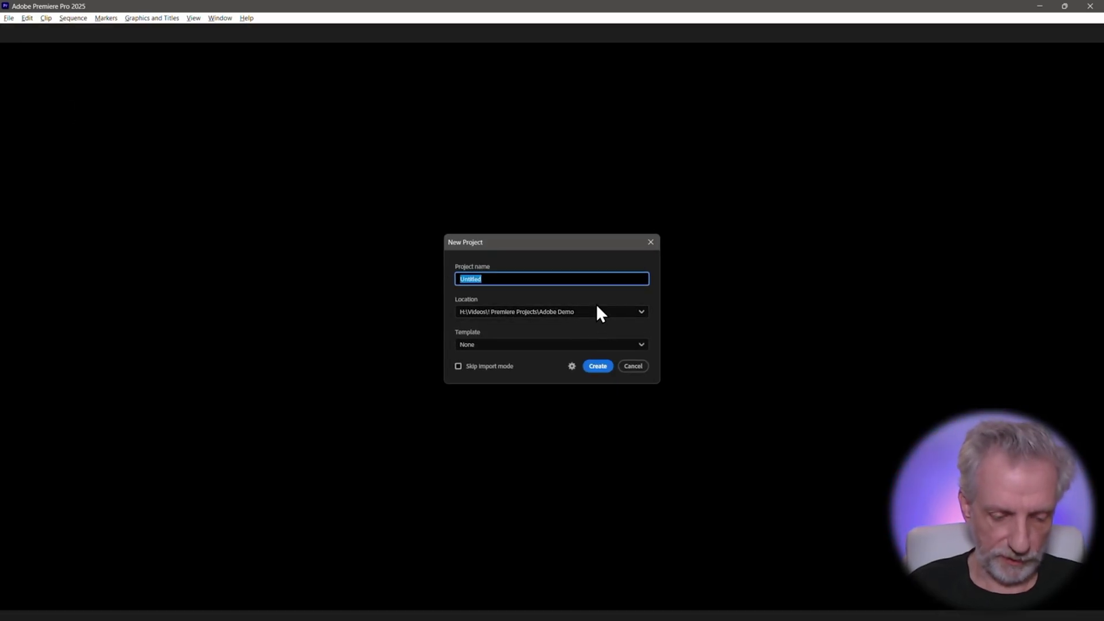
type("Adobe")
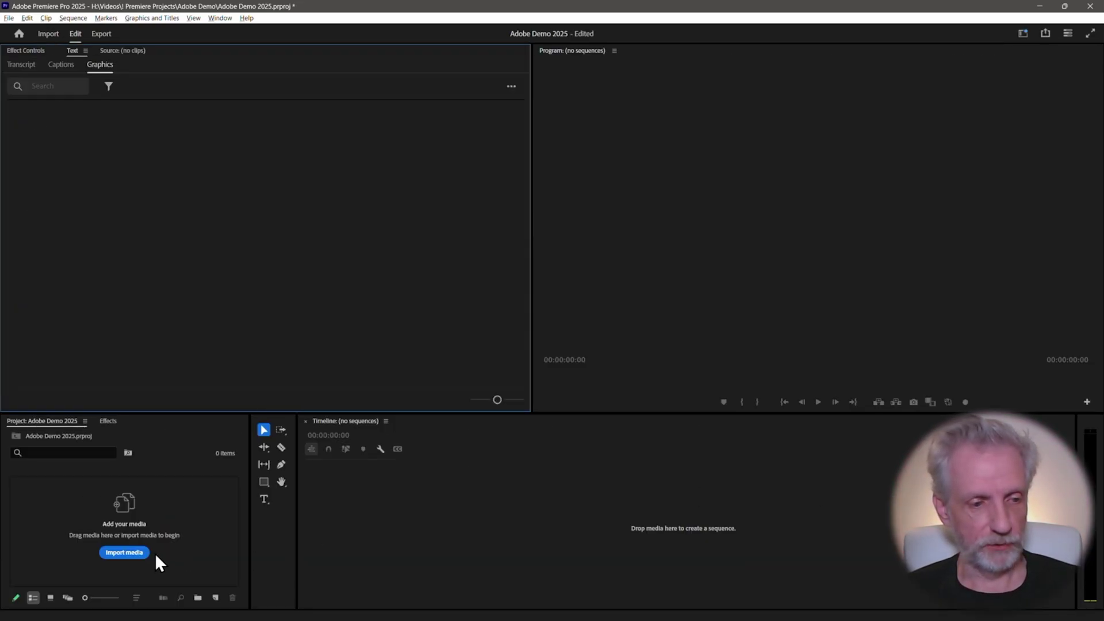
Step: Import 2025-01-17 Leonardo Preview.mov into Premiere Pro 2025 and build a new sequence from the clip
right_click(95, 526)
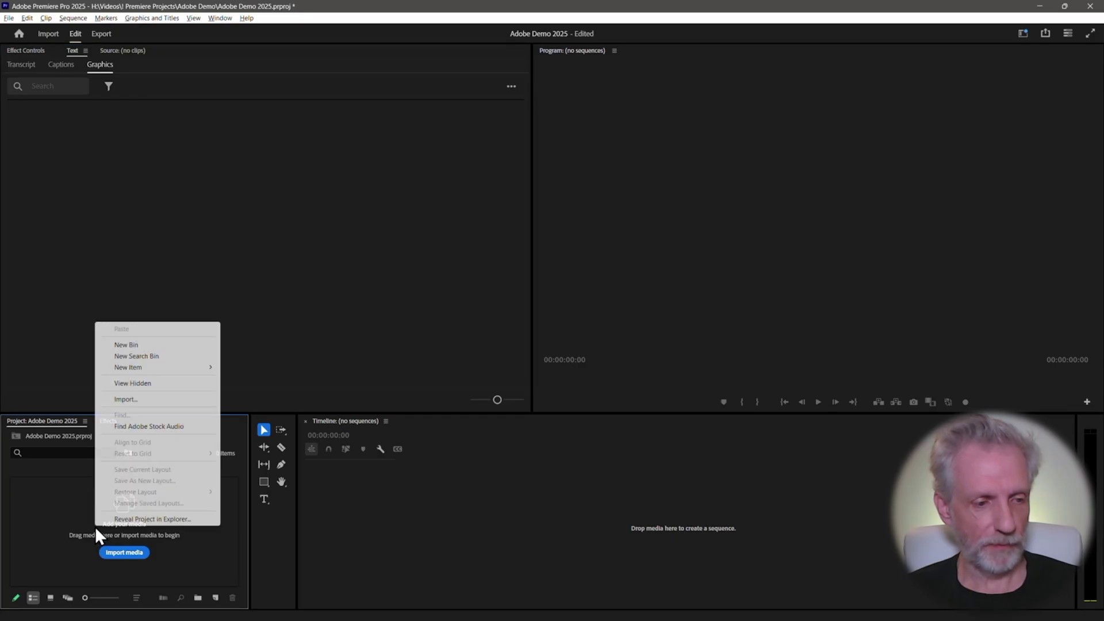
left_click(133, 397)
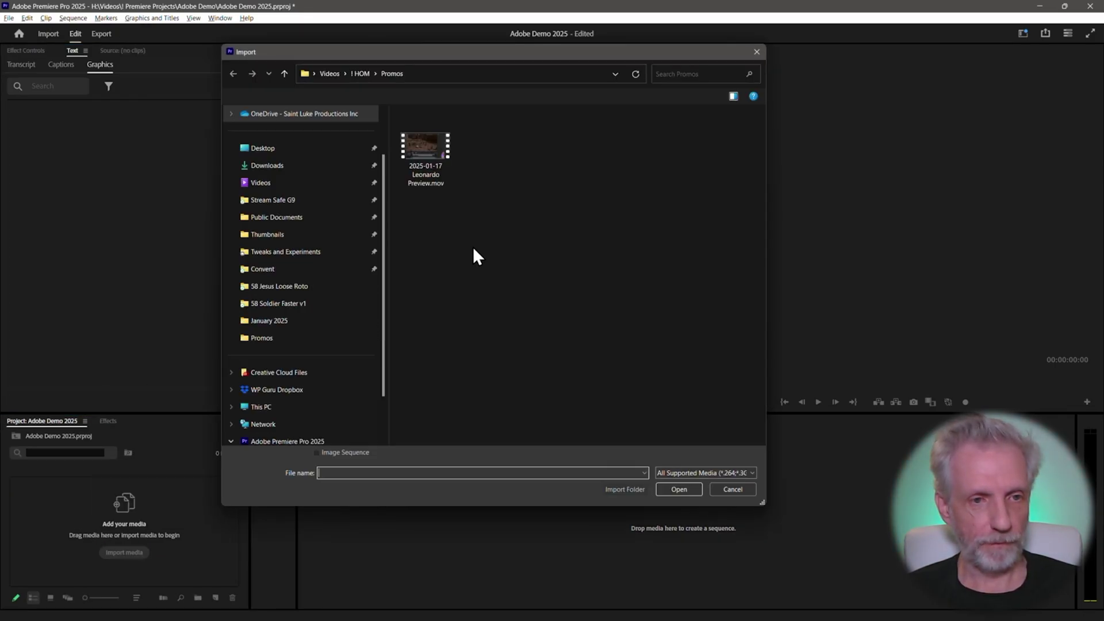
left_click(430, 150)
left_click(674, 485)
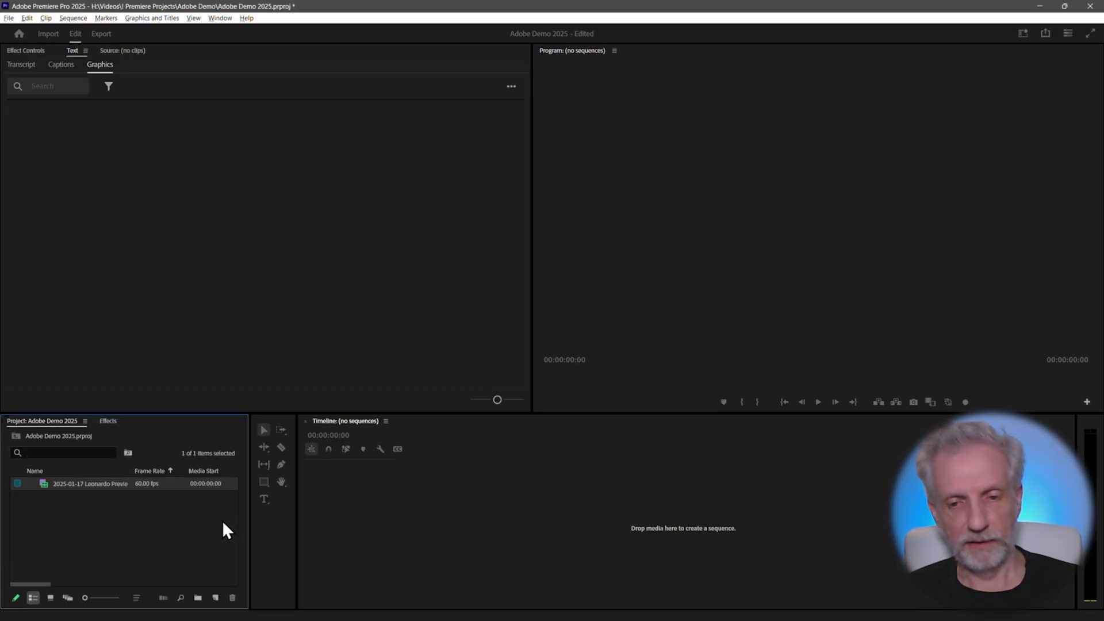
right_click(51, 483)
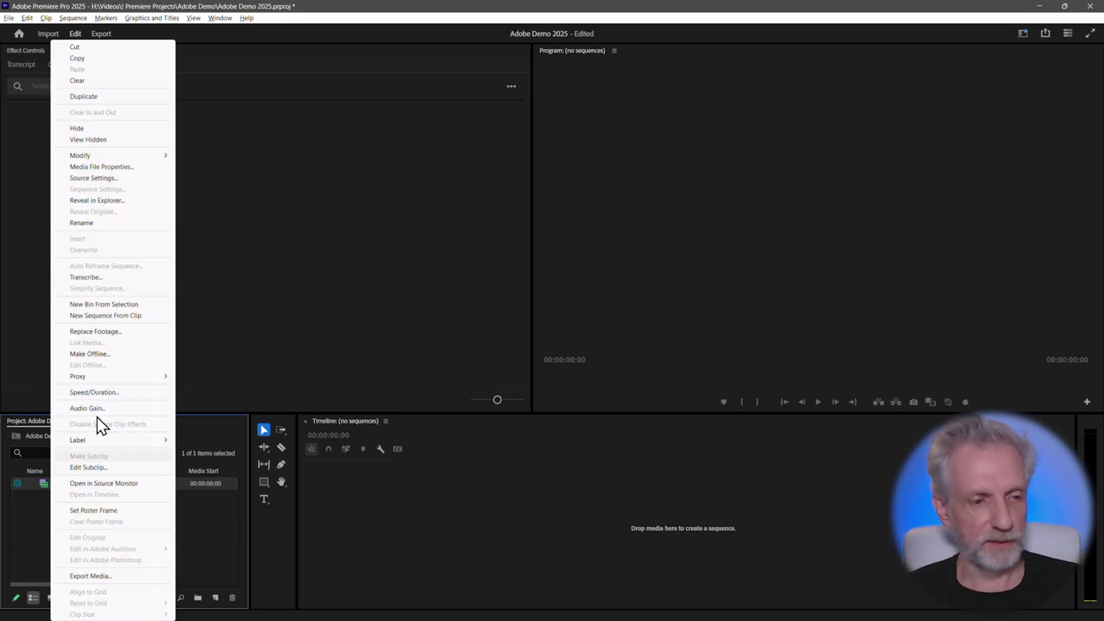
left_click(122, 317)
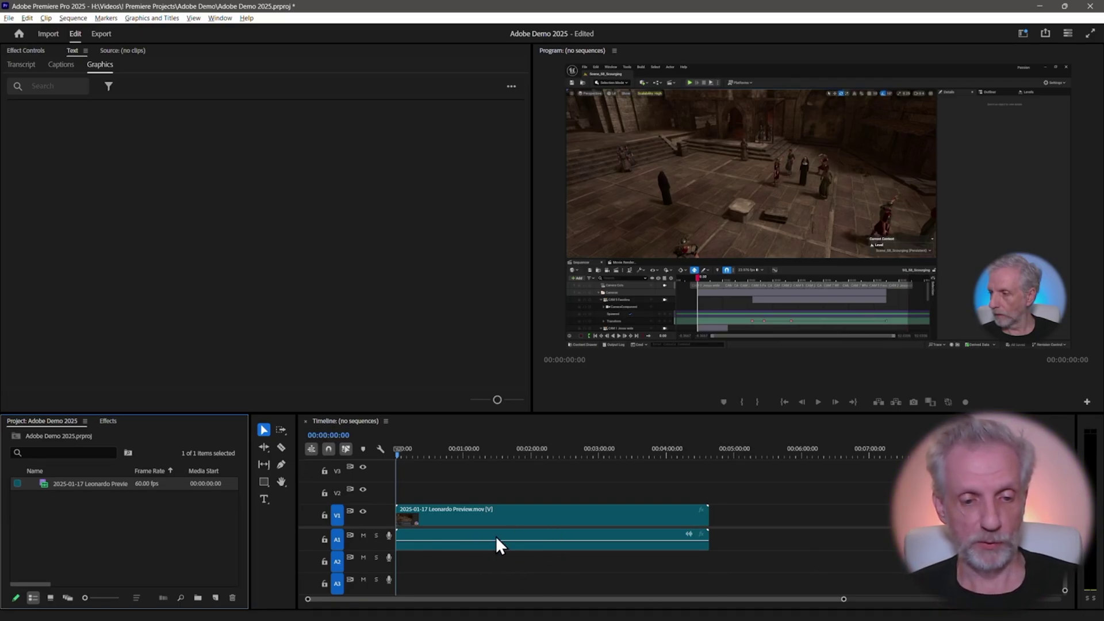
Step: Place the Leonardo Preview clip as a new sequence and enlarge audio track A1 to show its waveform
left_click_drag(488, 549, 590, 554)
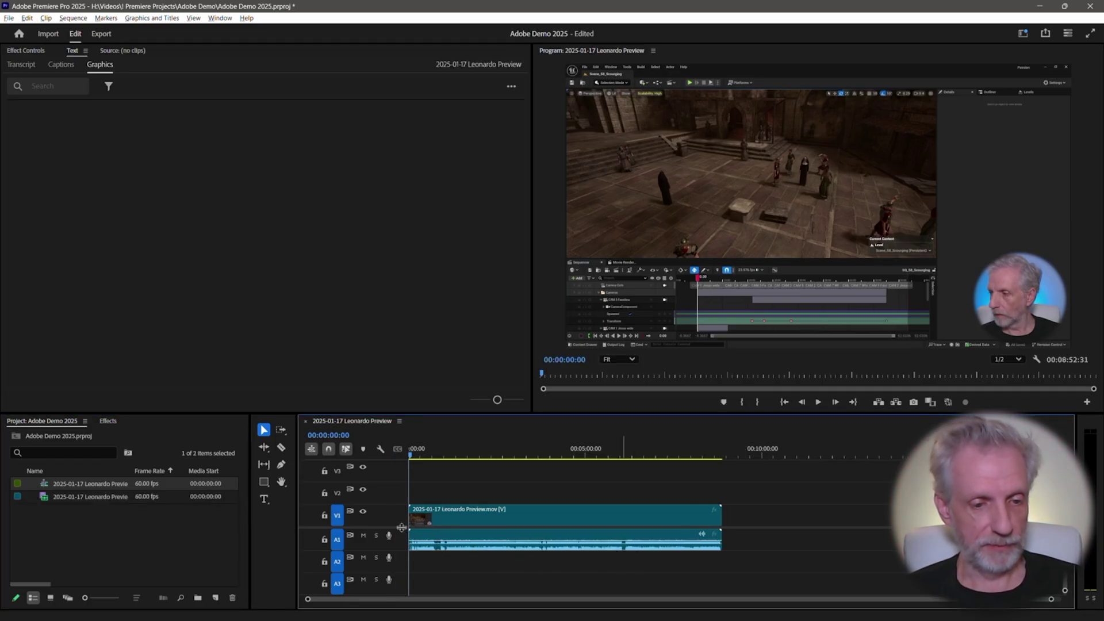
scroll(401, 495, "down", 2)
left_click_drag(402, 516, 539, 557)
left_click_drag(399, 562, 401, 573)
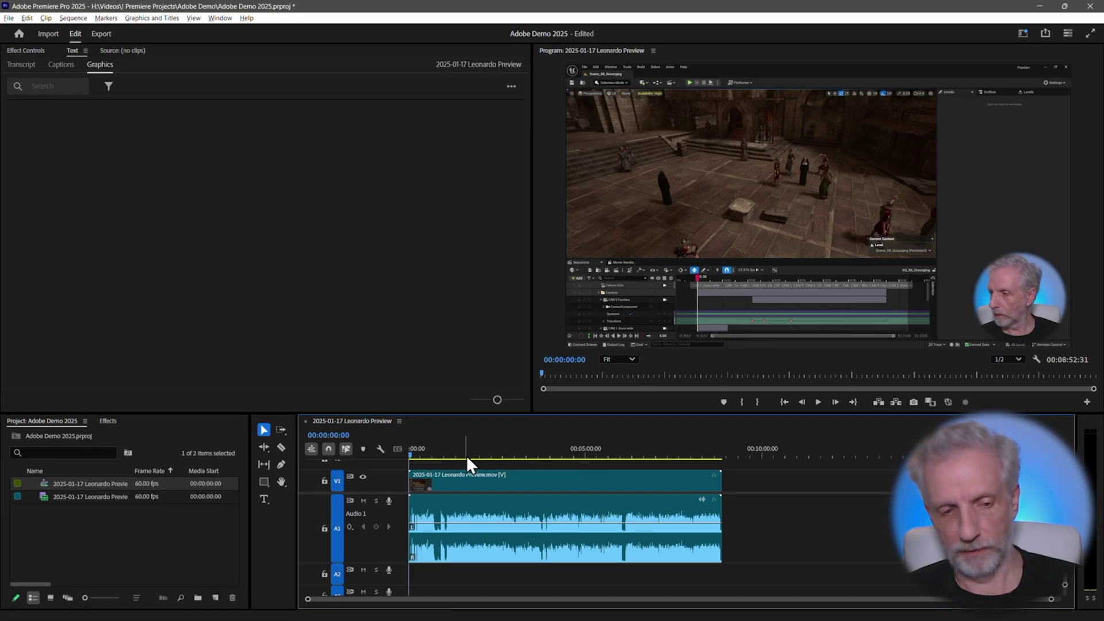
Step: Zoom the timeline in, then scrub and play through the clip's footage
key("equal")
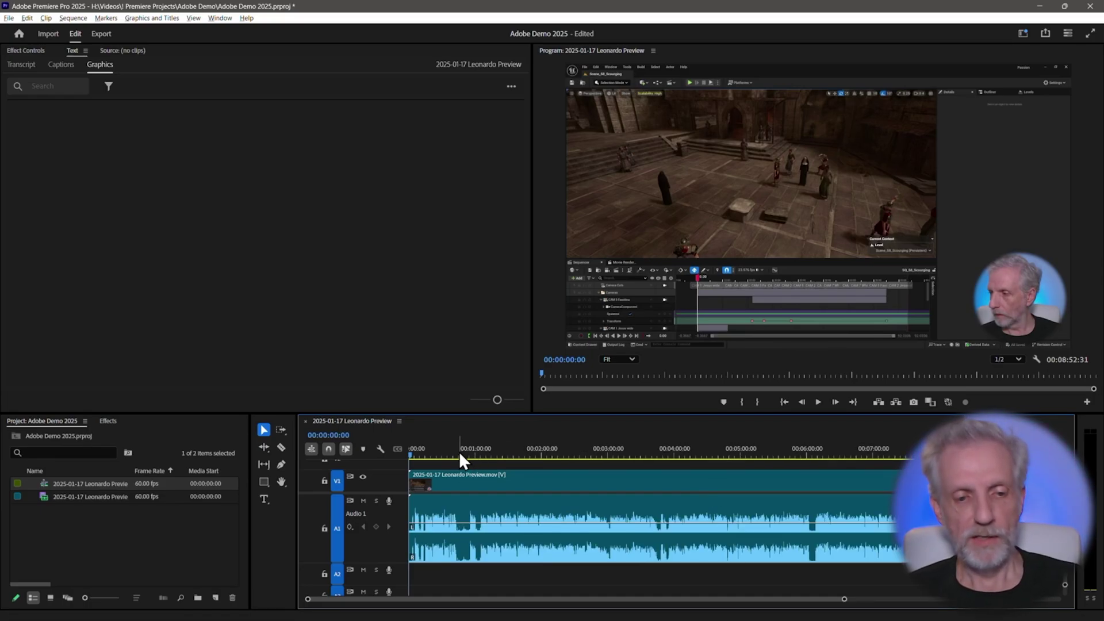
left_click_drag(456, 451, 494, 453)
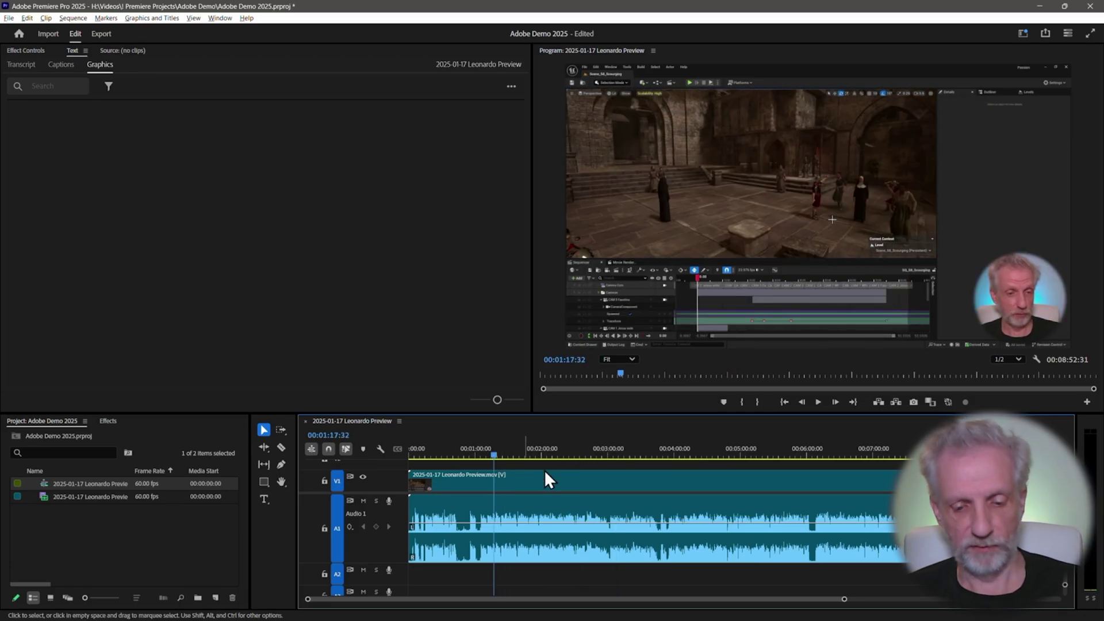
key("space")
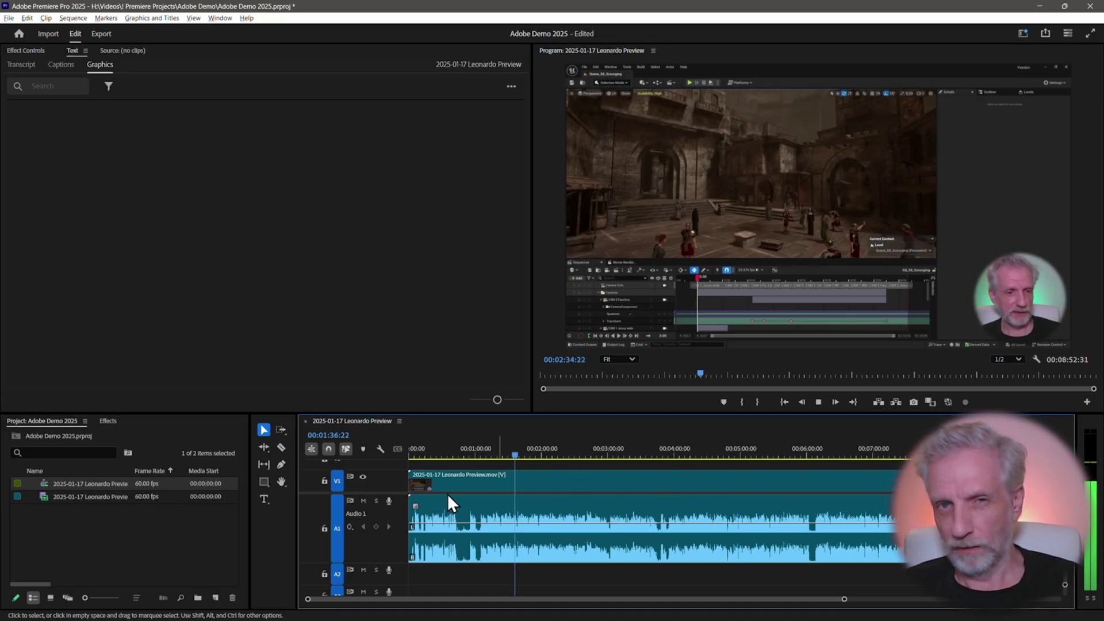
key("=")
key("=")
key("=")
key("=")
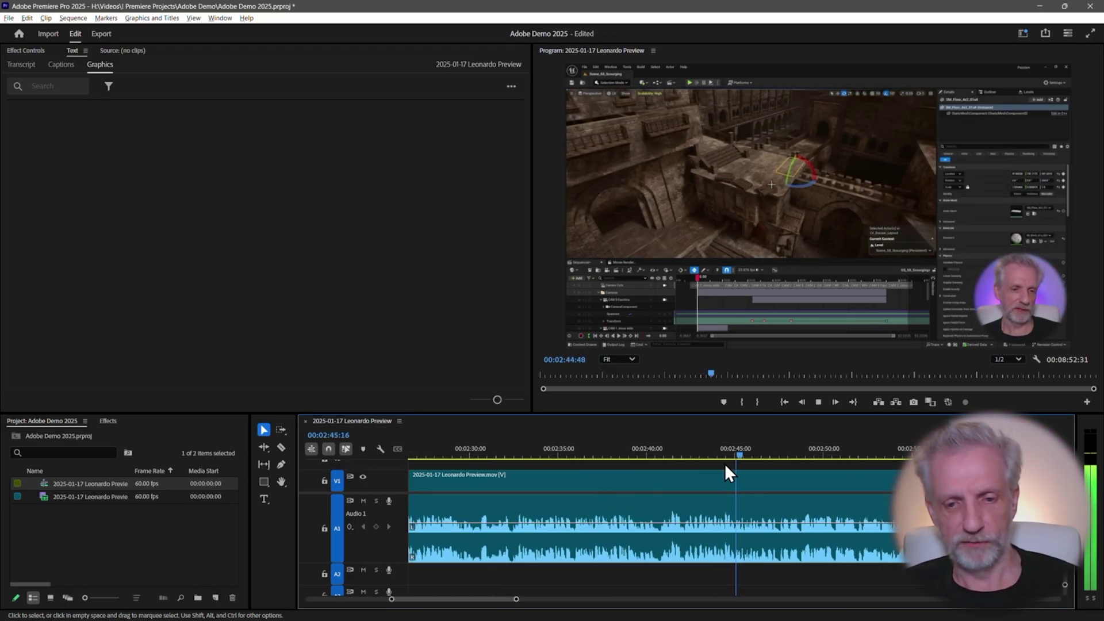
Step: Stop playback and locate the cut point at about 43 seconds in the sequence
left_click(736, 454)
key("backslash")
left_click(458, 452)
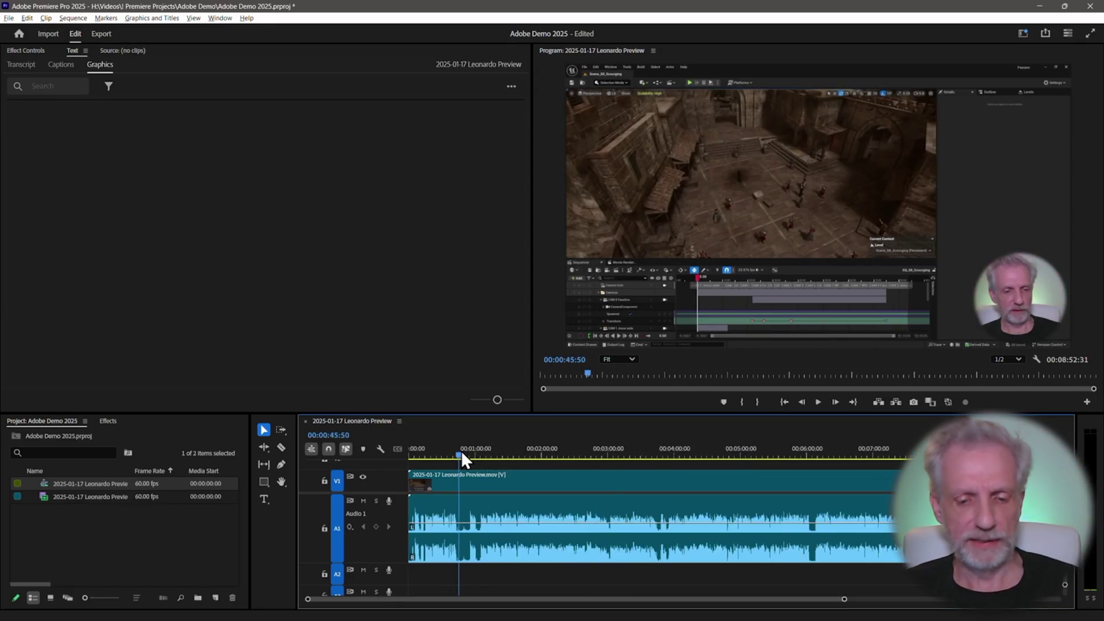
key("=")
key("=")
key("=")
key("space")
key("minus")
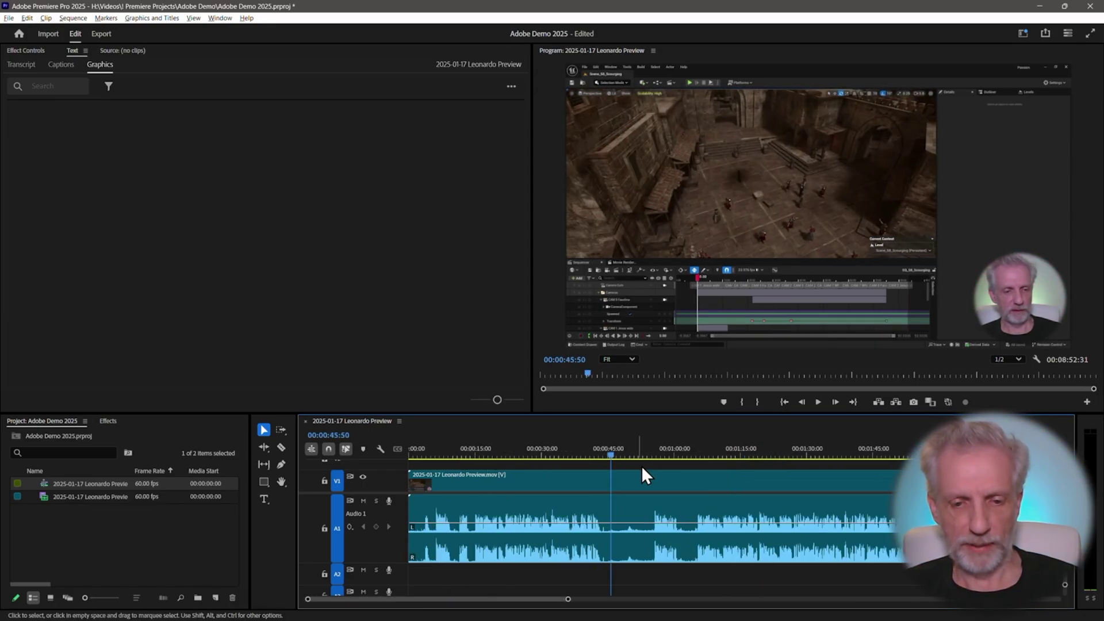
left_click_drag(609, 453, 602, 457)
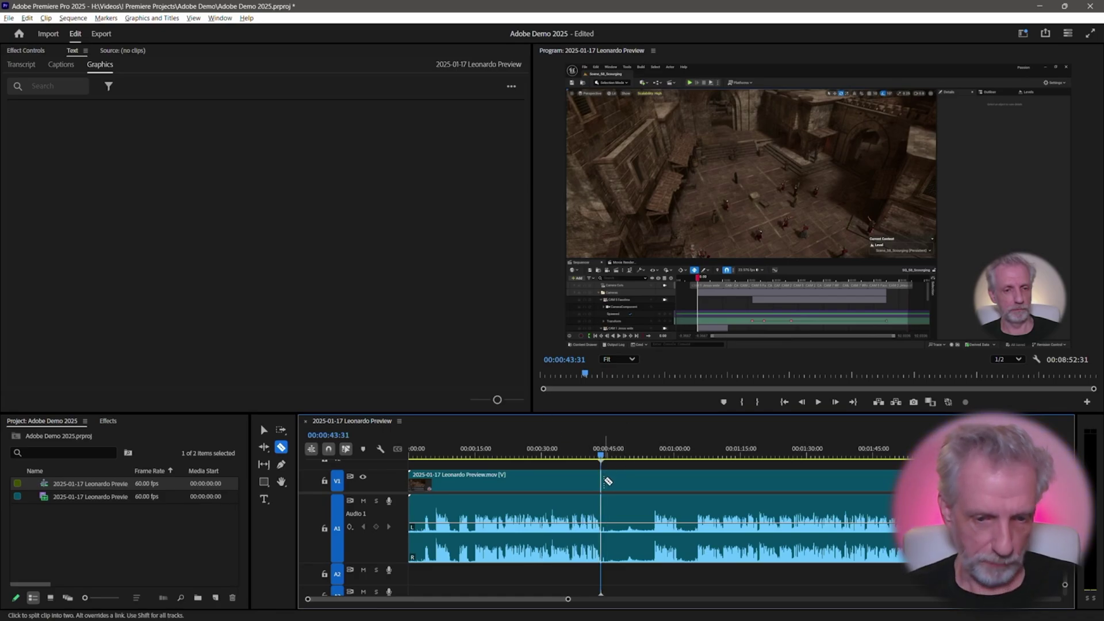
Step: Razor-cut the V1 clip at about 00:00:43:24 and again at 00:00:55:21
key("v")
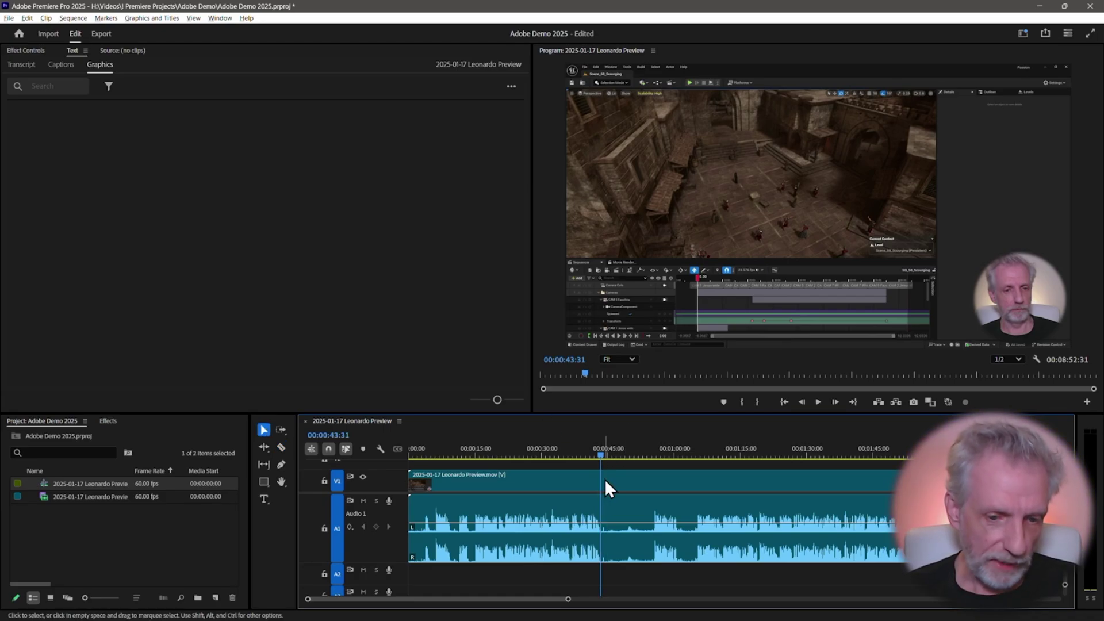
key("c")
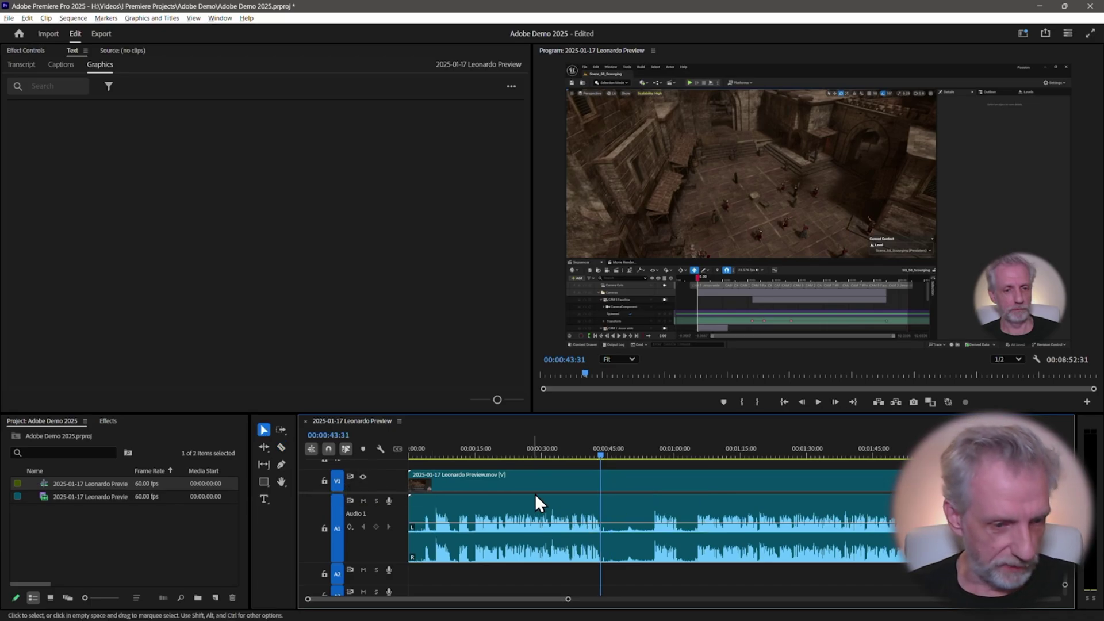
left_click(602, 484)
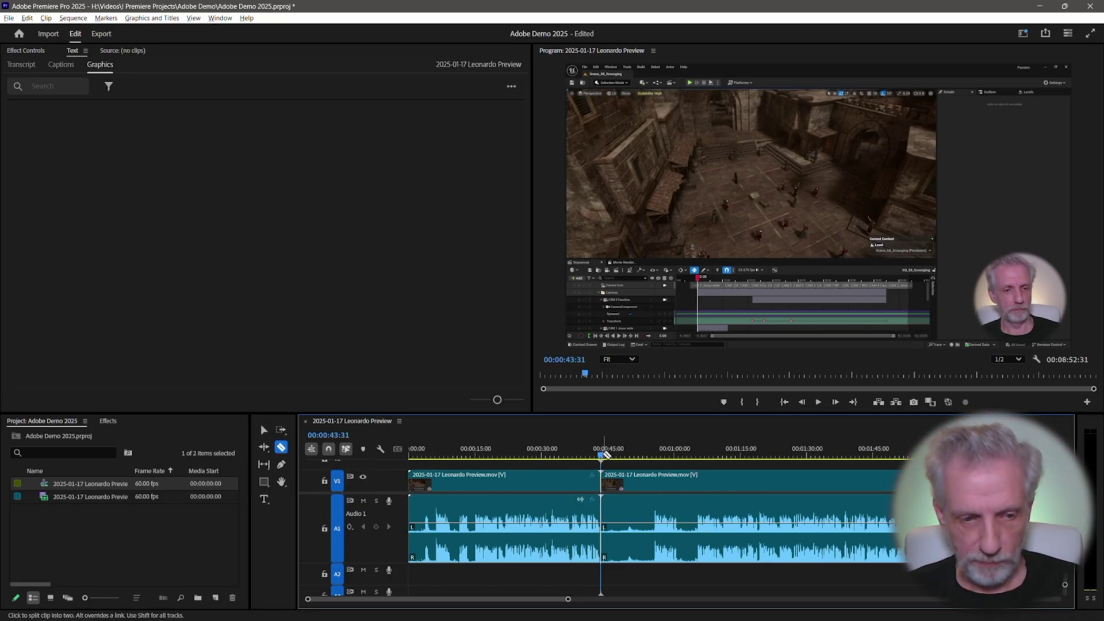
left_click(600, 455)
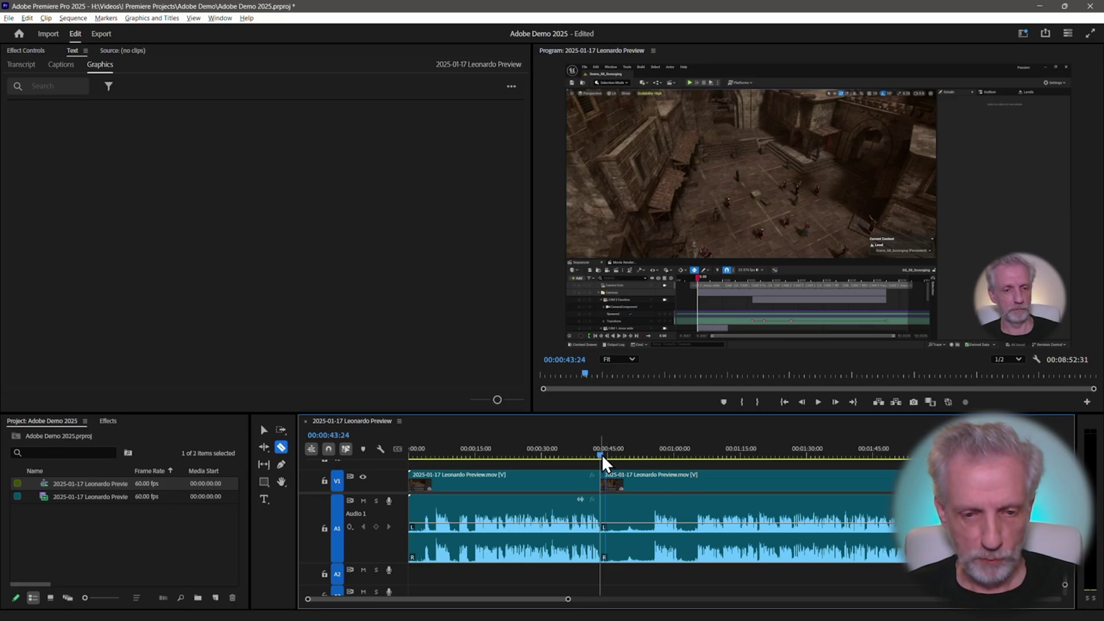
left_click_drag(603, 458, 659, 463)
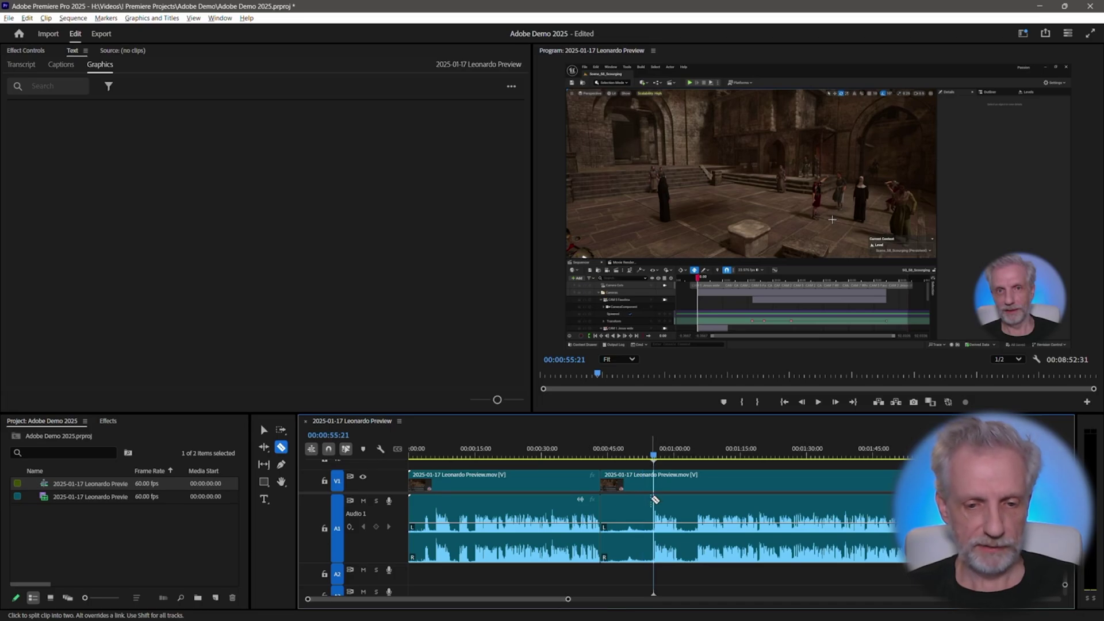
left_click(655, 500)
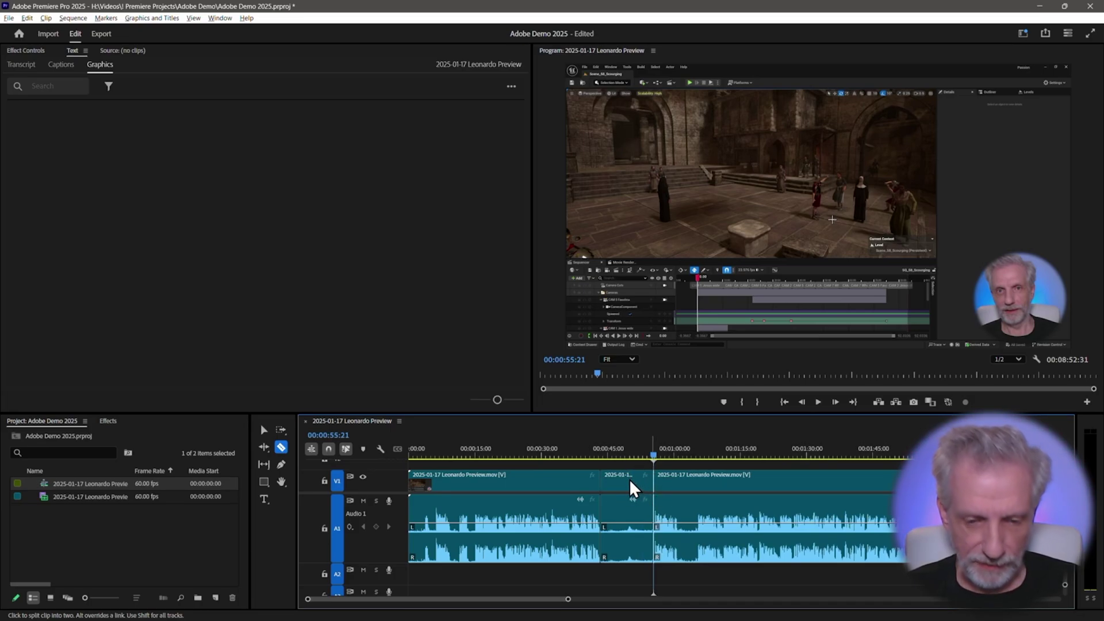
Step: Set the middle clip's speed to 500% and ripple delete the gap it leaves
right_click(630, 482)
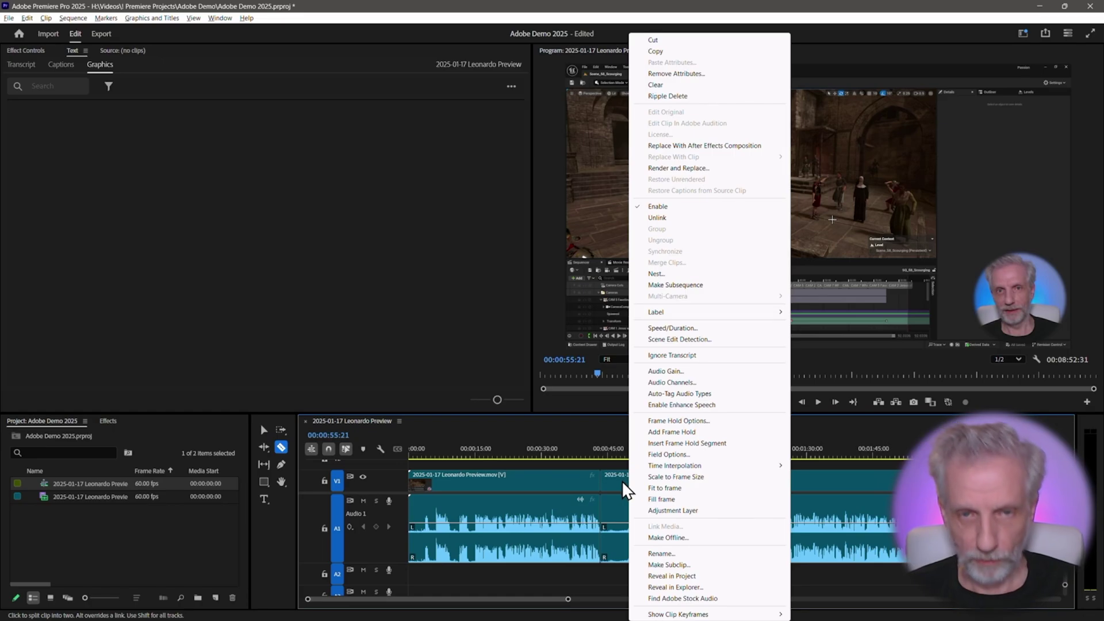
key("v")
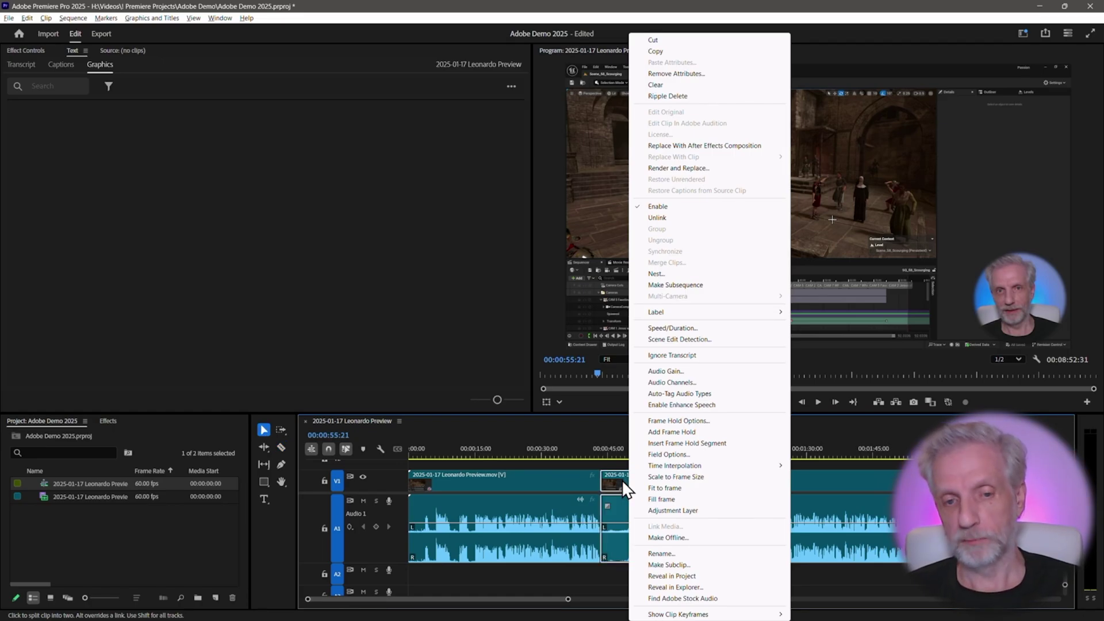
left_click(705, 333)
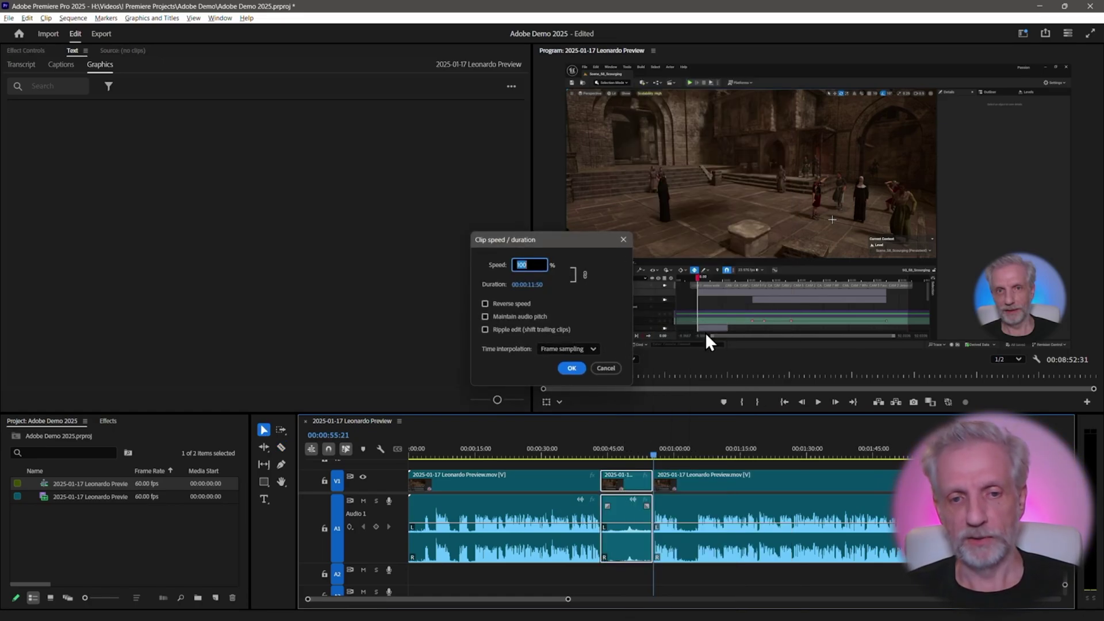
type("500")
key("Return")
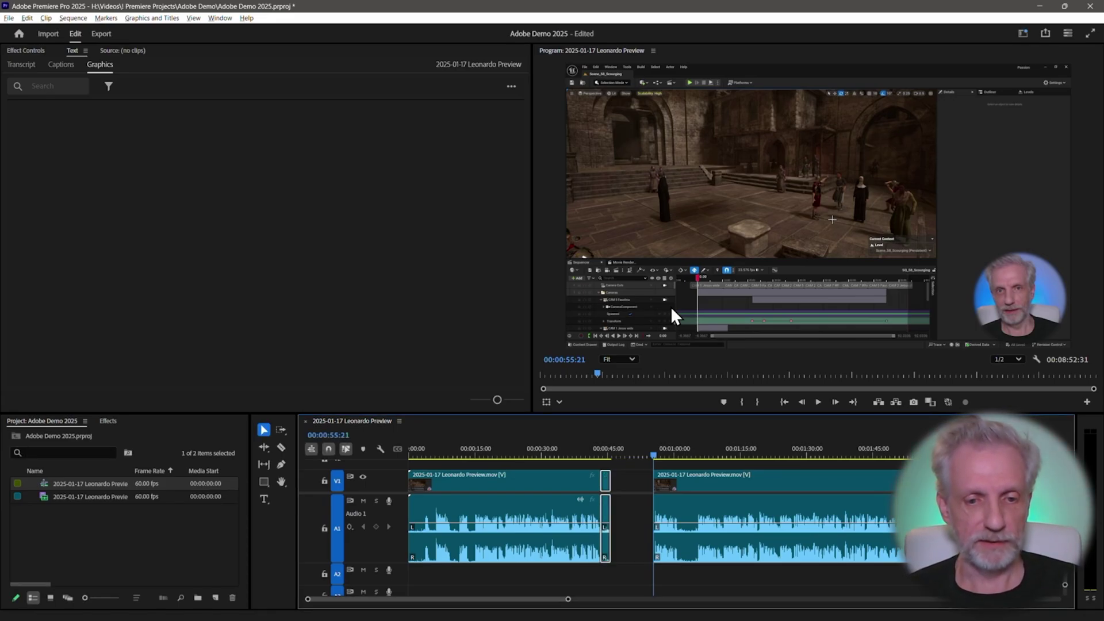
right_click(639, 480)
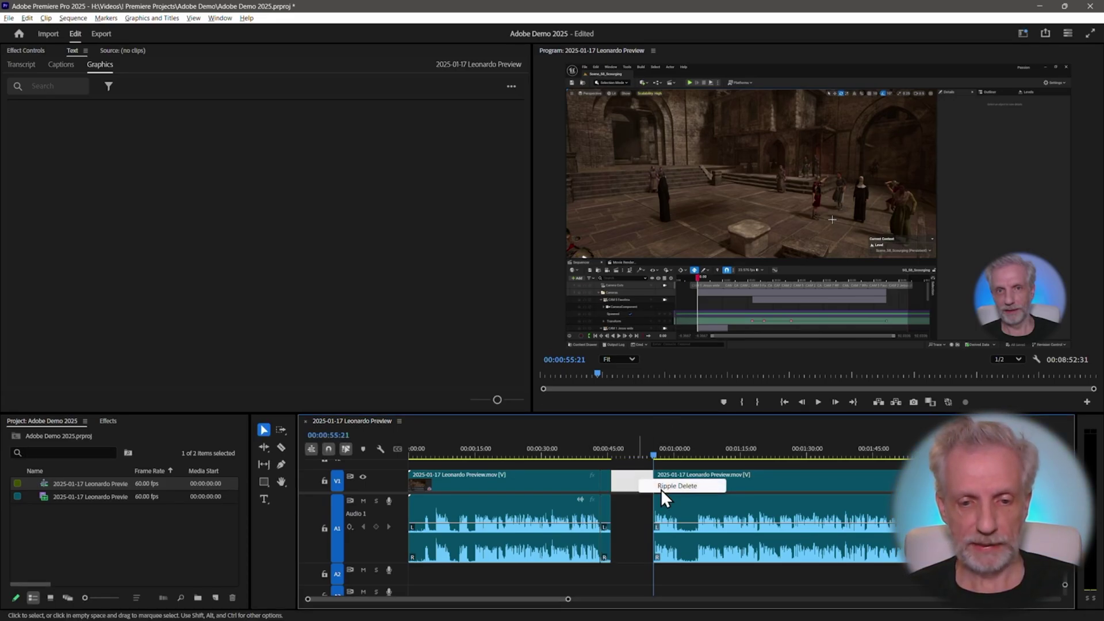
left_click(725, 485)
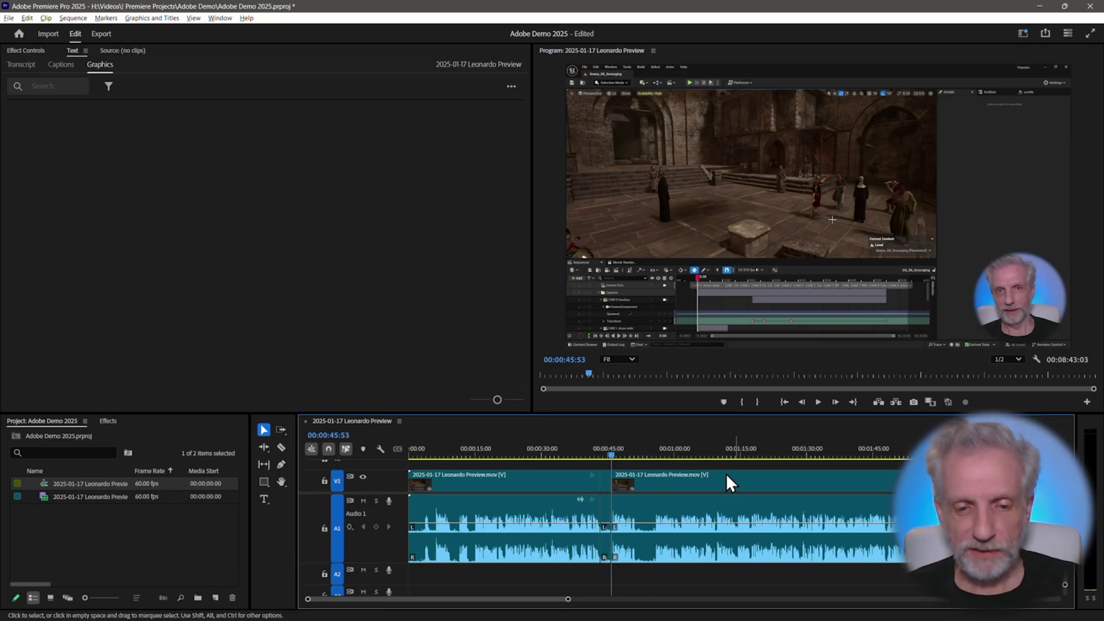
Step: Zoom in near 51 seconds and razor-cut the clip at 00:00:51:27 and 00:00:55:54
left_click(638, 454)
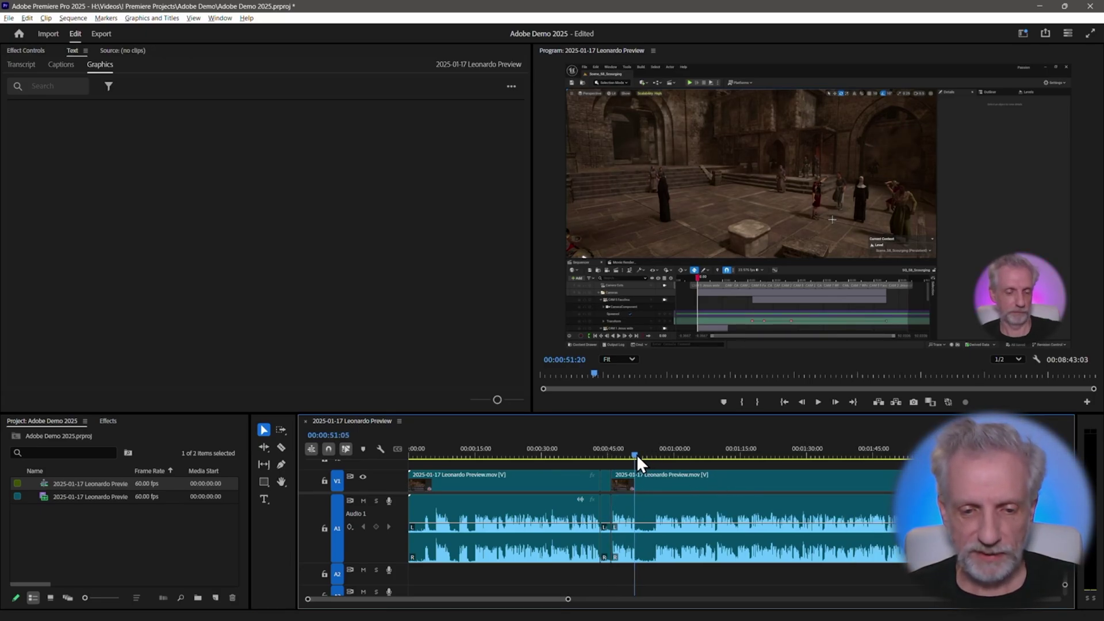
left_click_drag(636, 454, 637, 454)
key("=")
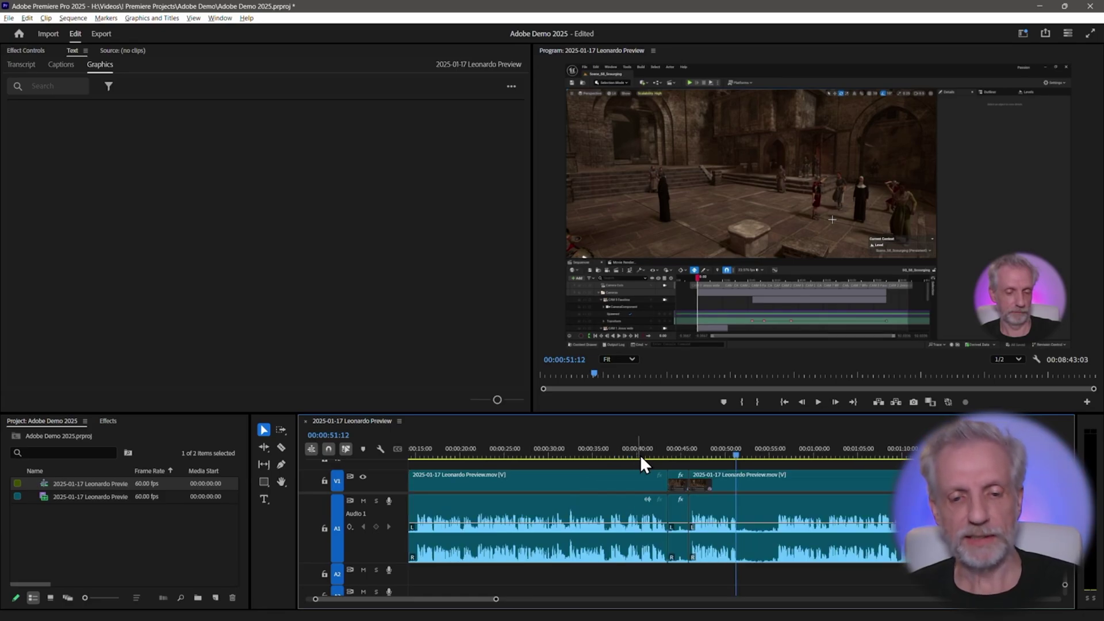
left_click_drag(731, 451, 737, 452)
key("c")
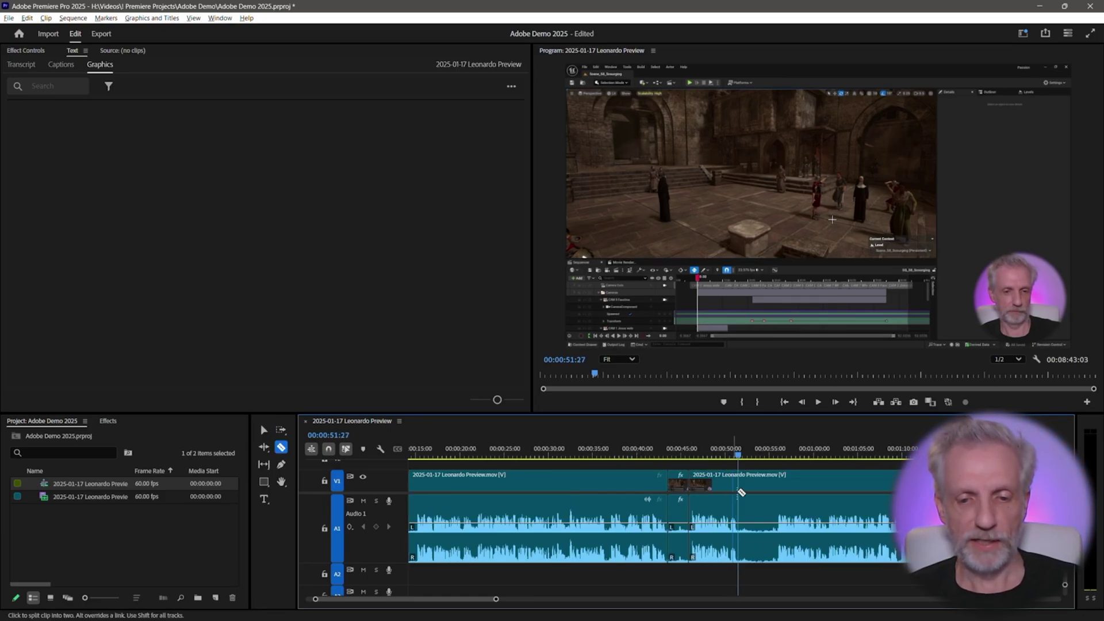
left_click(739, 483)
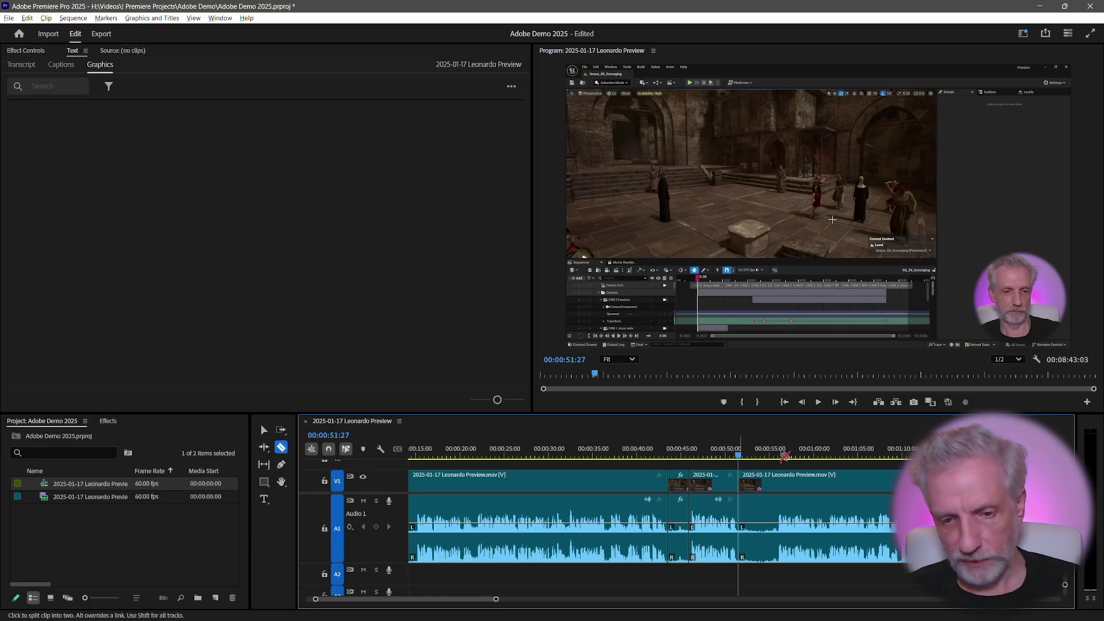
left_click(771, 454)
left_click_drag(773, 467, 780, 467)
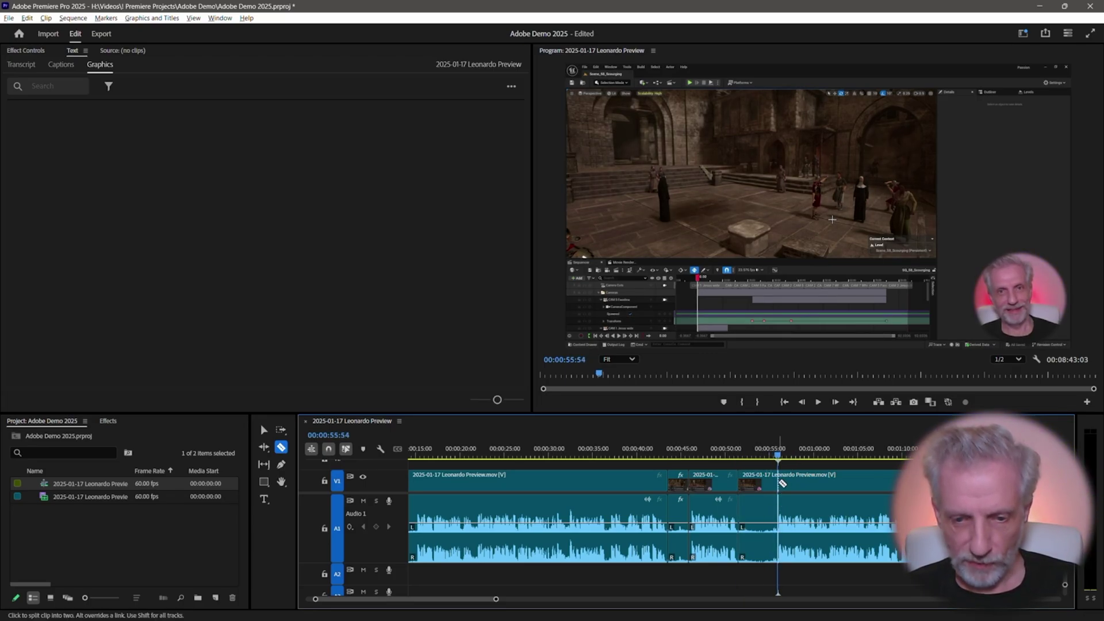
left_click(780, 483)
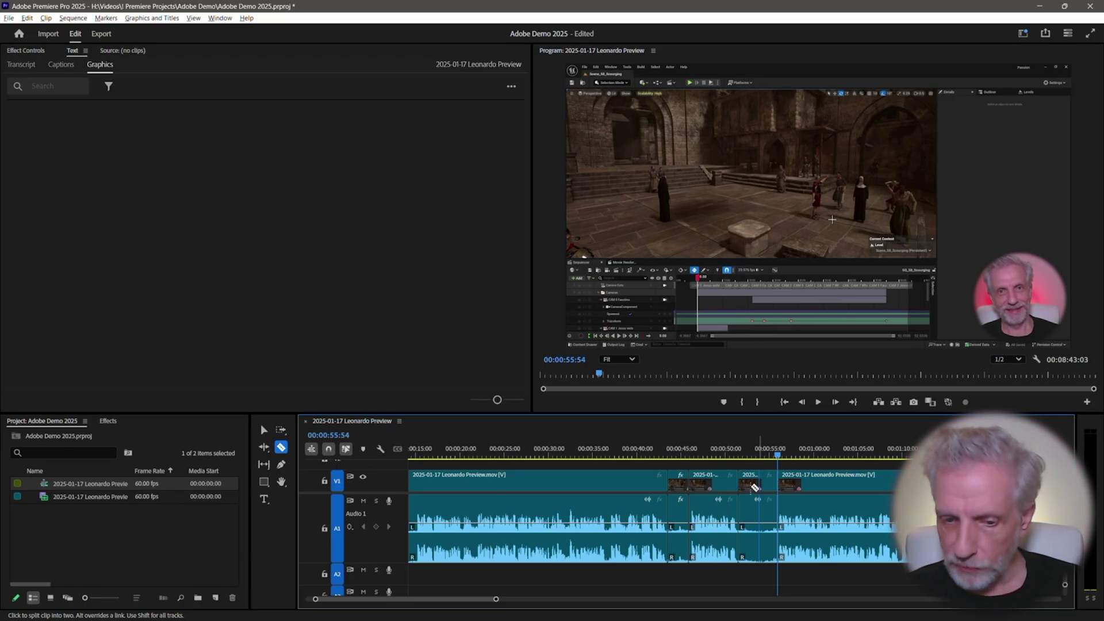
Step: Speed the isolated clip up to 300% and ripple delete the leftover gap
key("v")
right_click(751, 485)
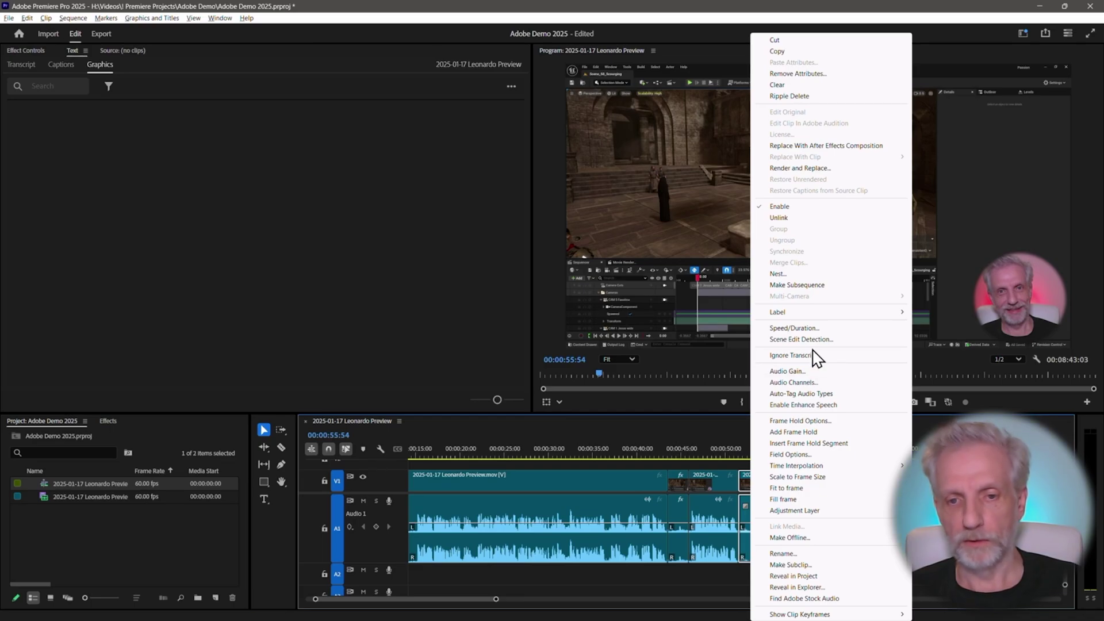
left_click(814, 330)
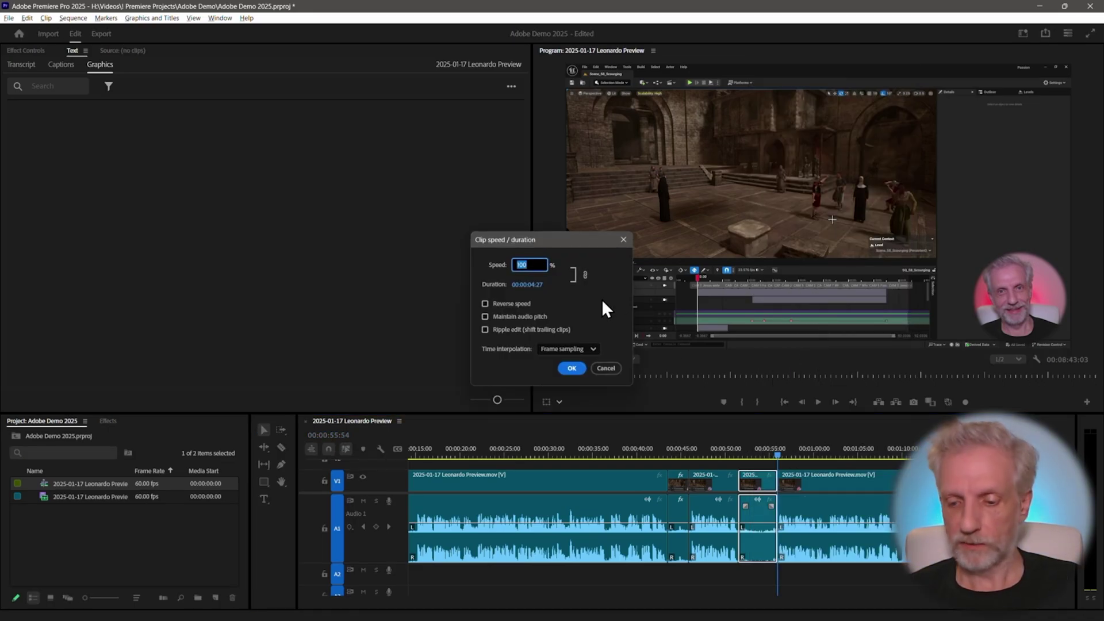
type("300")
key("Return")
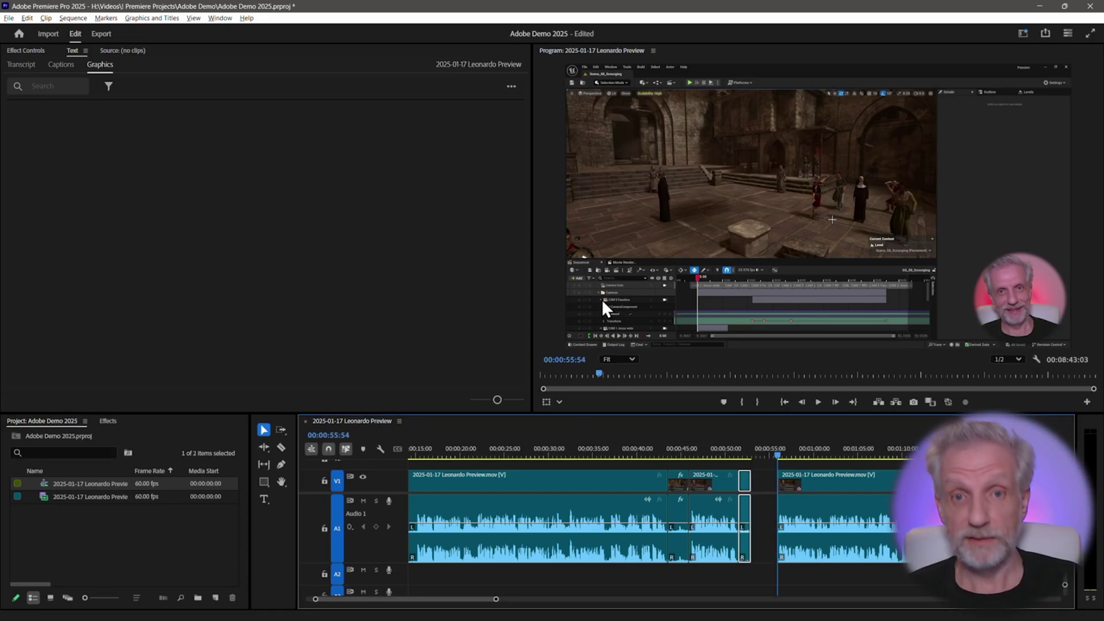
right_click(763, 478)
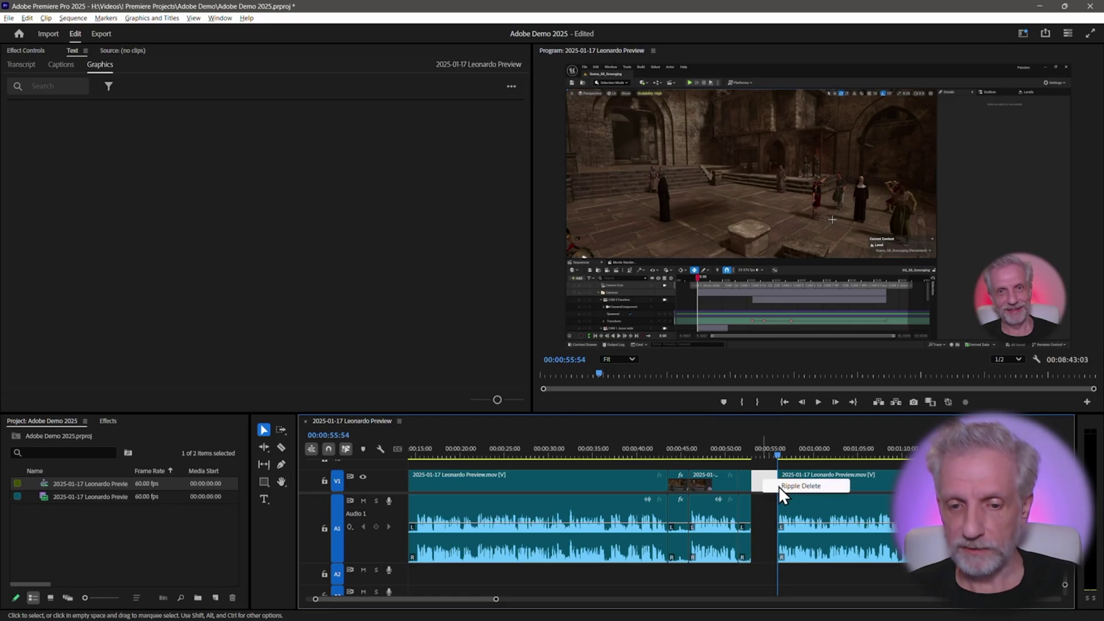
left_click(801, 486)
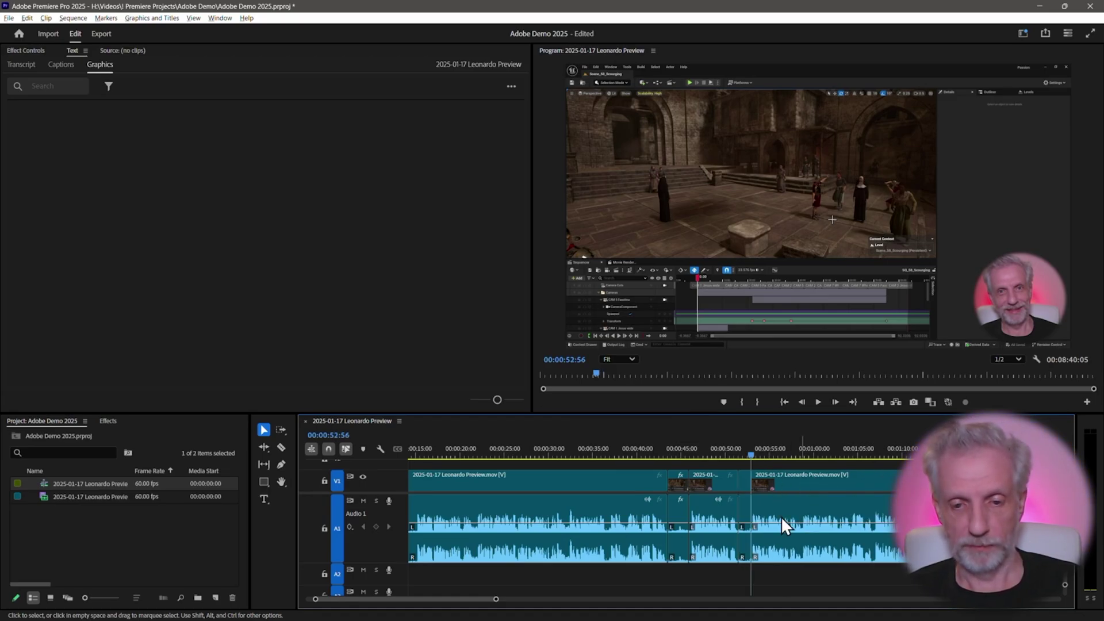
Step: Zoom the timeline out to show the whole 00:08:40:05 sequence
key("backslash")
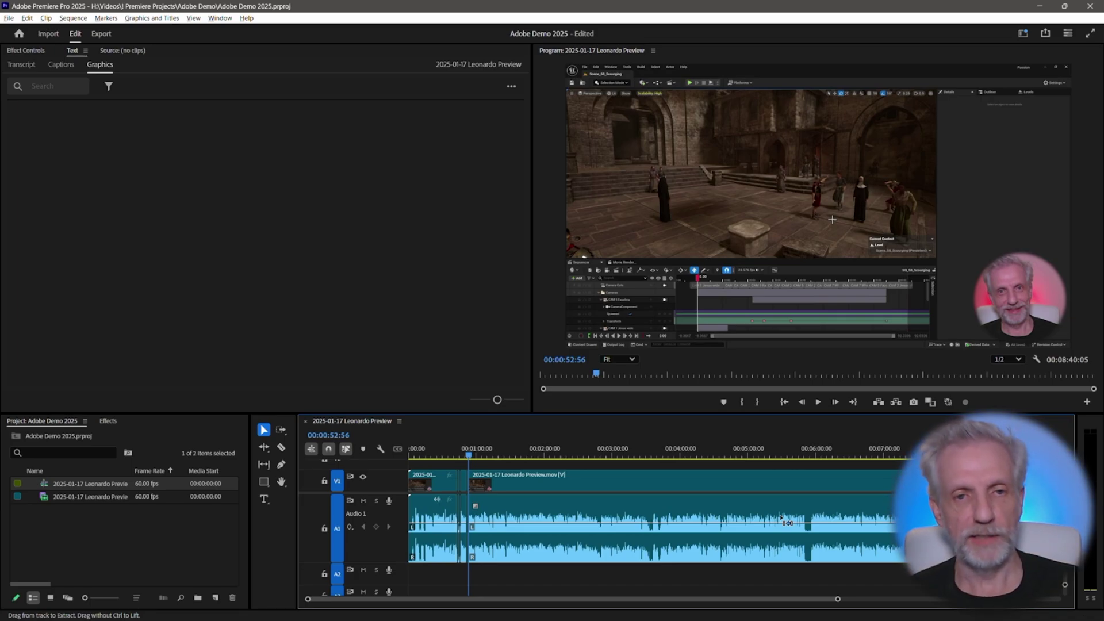
Step: Switch to Firefox and show the Premiere Pro Downgrader page on elements.tv
key("alt+Tab")
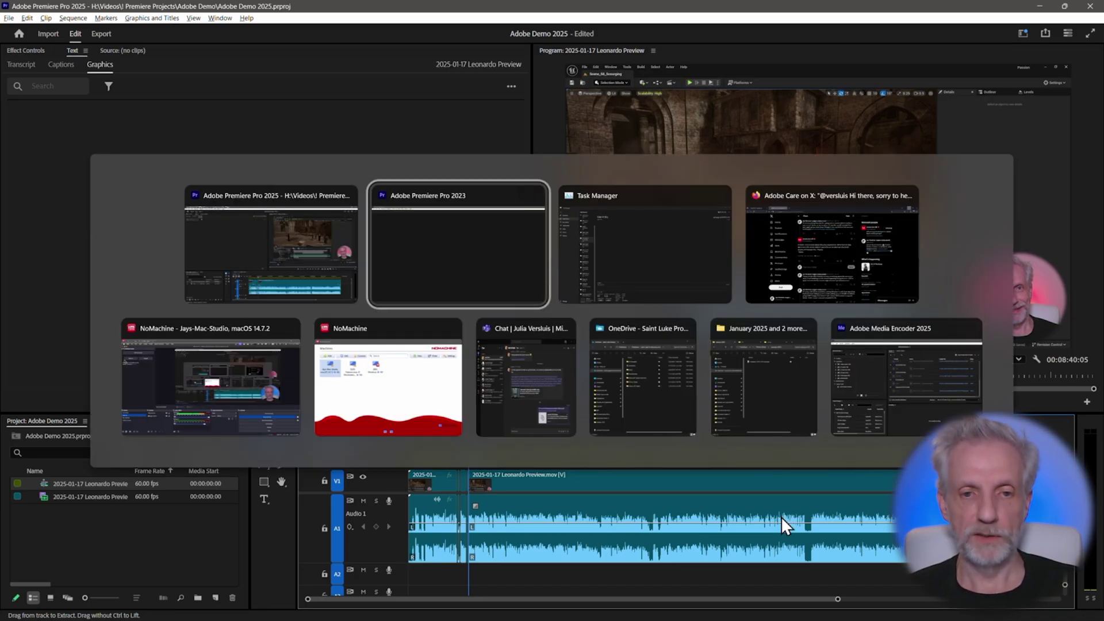
left_click(854, 220)
left_click(60, 13)
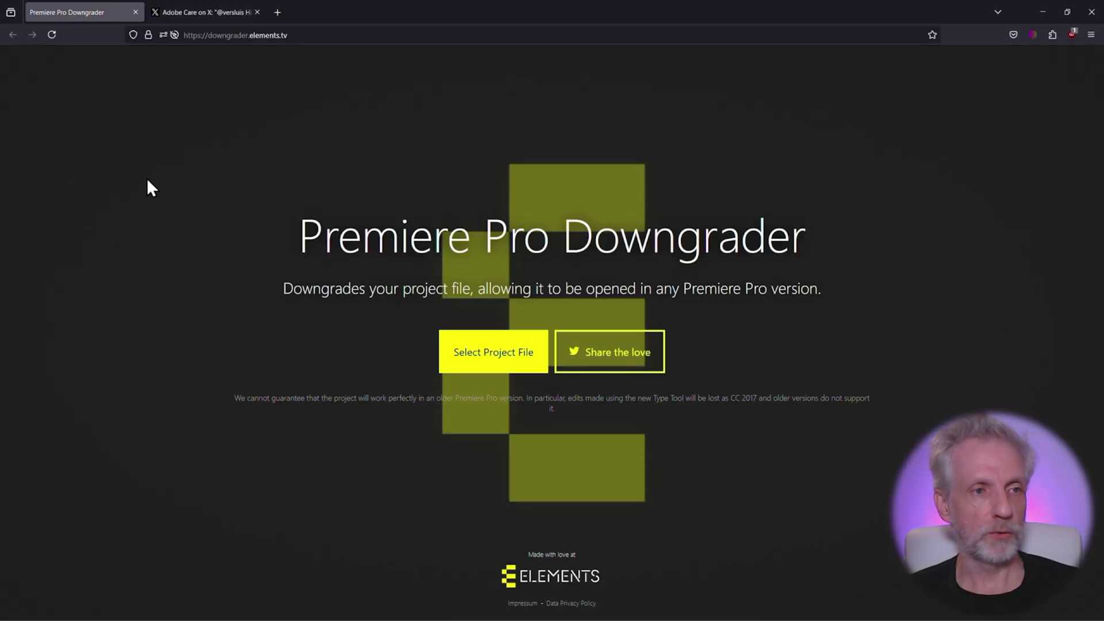
left_click(303, 35)
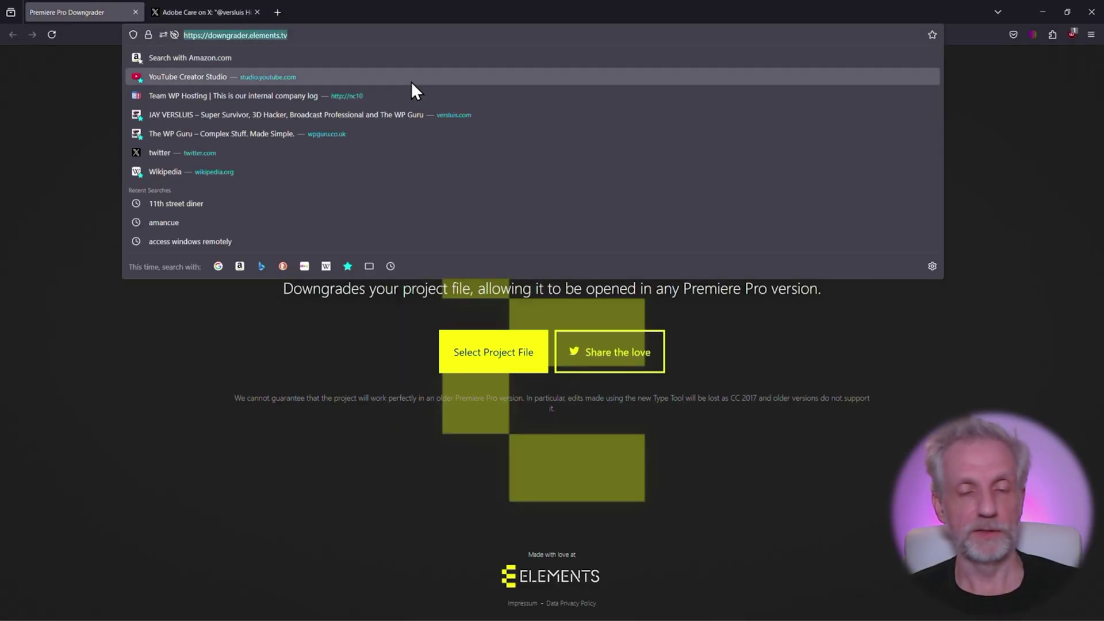
left_click(167, 373)
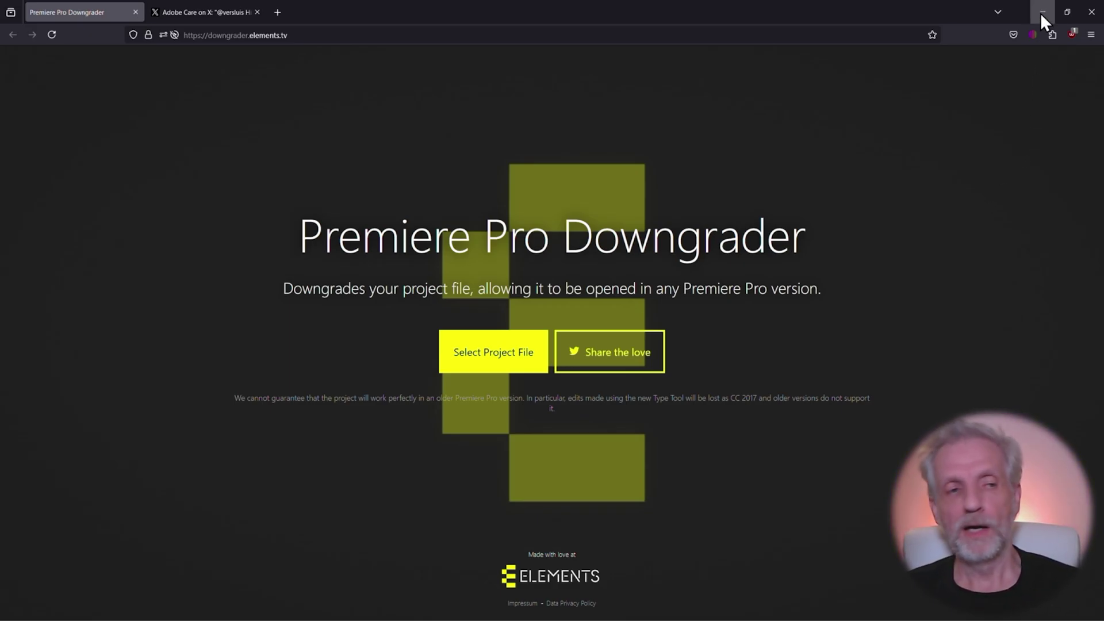
Step: View Adobe Care's X reply about 2025 performance, then minimize Firefox to reveal Premiere Pro
left_click(171, 8)
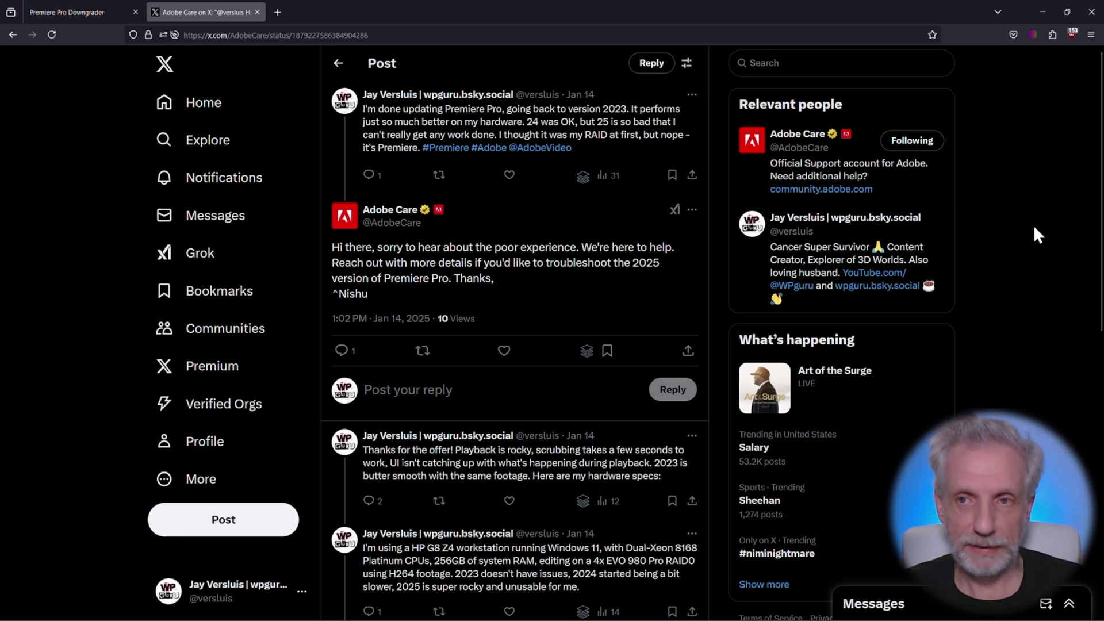
left_click(1040, 11)
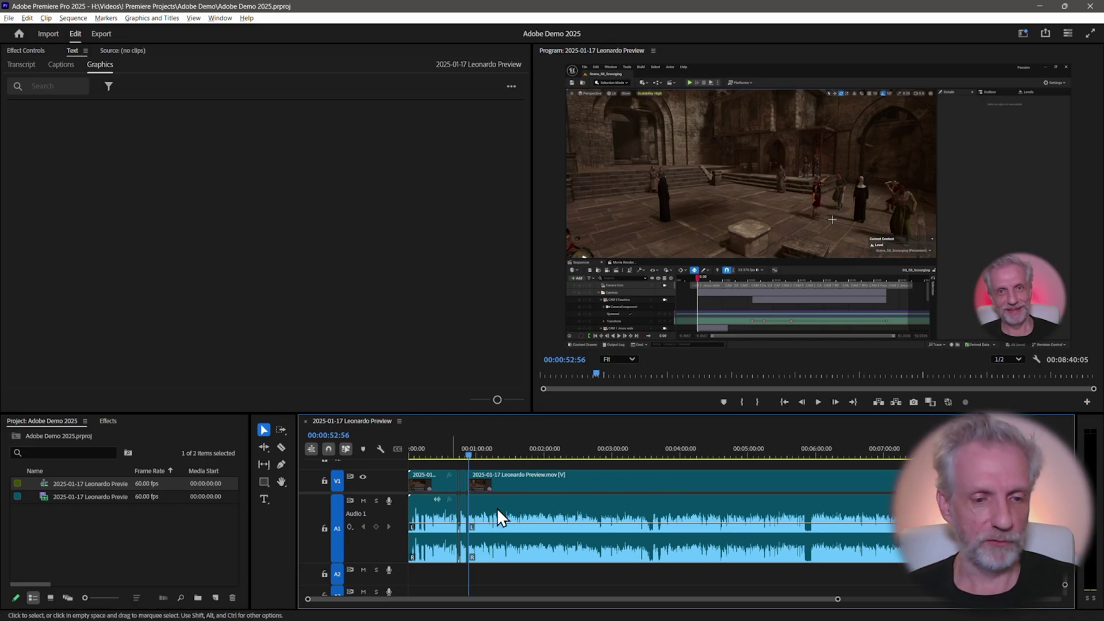
Step: Review the Appearance and Labels preferences and label colour presets, then cancel without changes
left_click(27, 19)
mouse_move(92, 371)
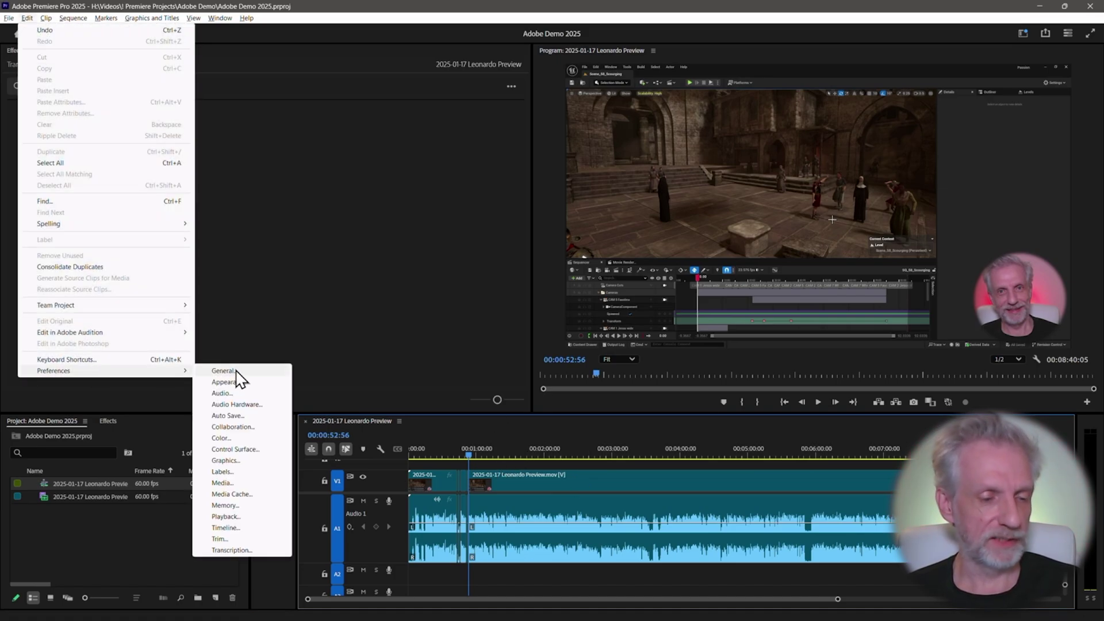
left_click(258, 384)
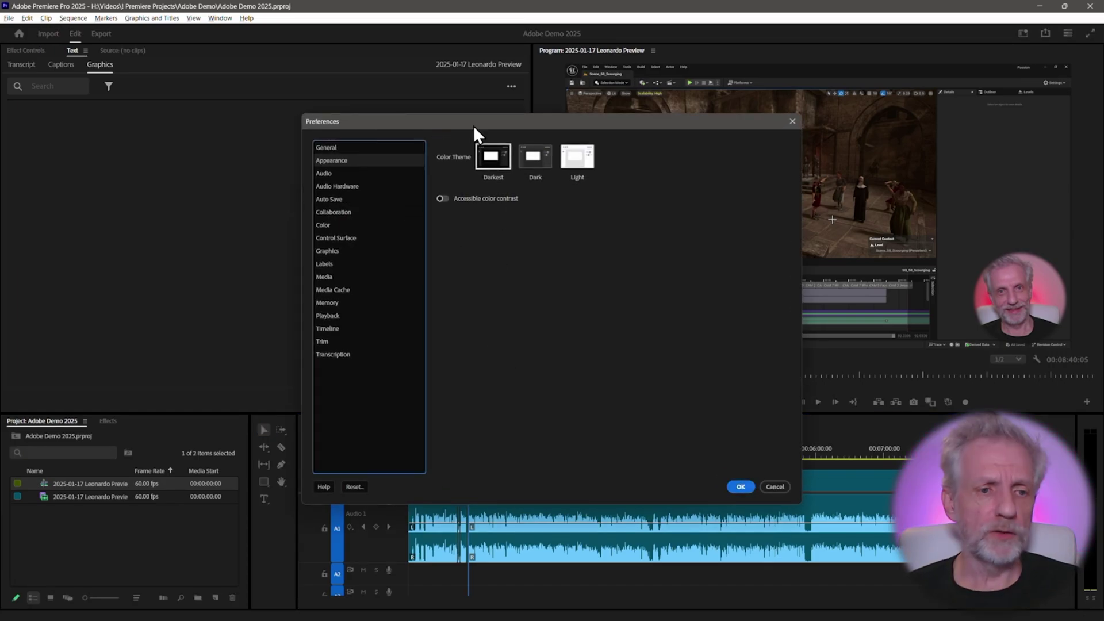
left_click(344, 265)
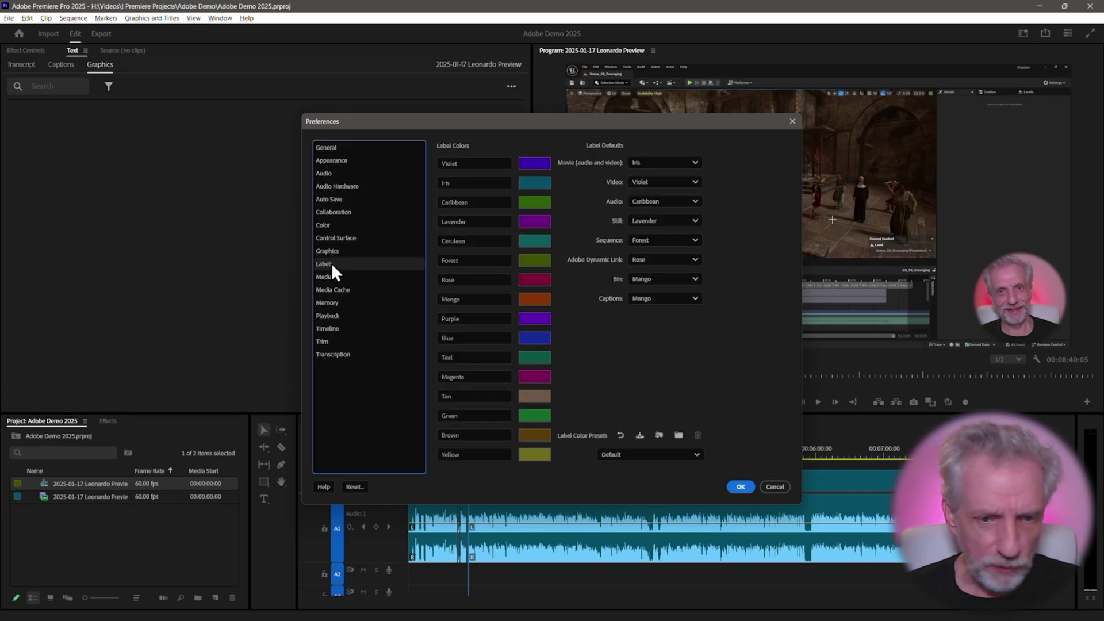
left_click(696, 456)
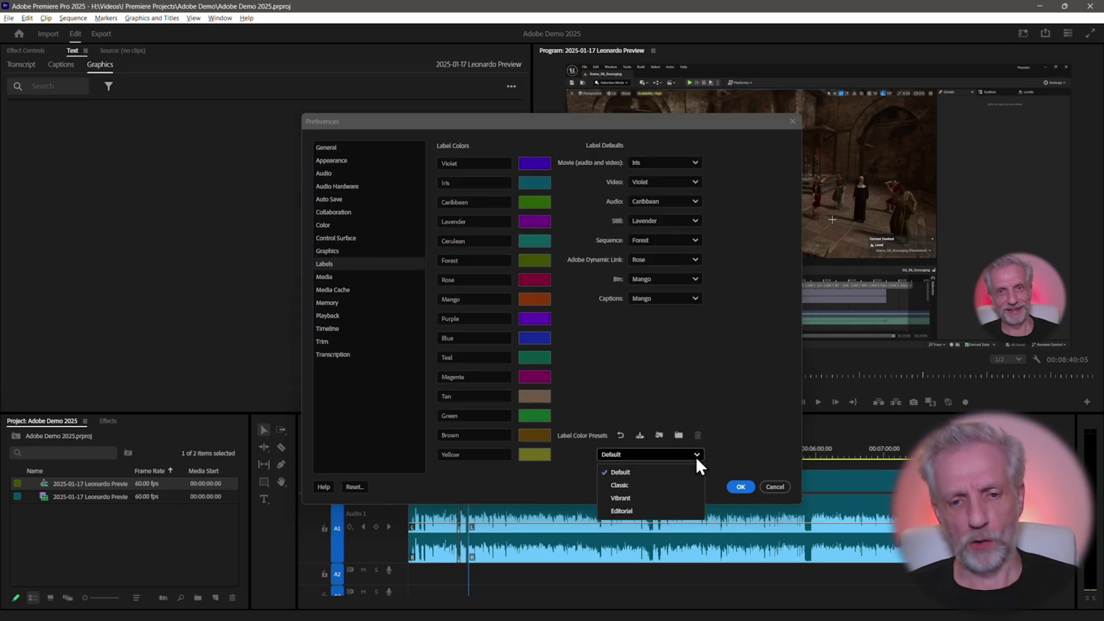
left_click(776, 487)
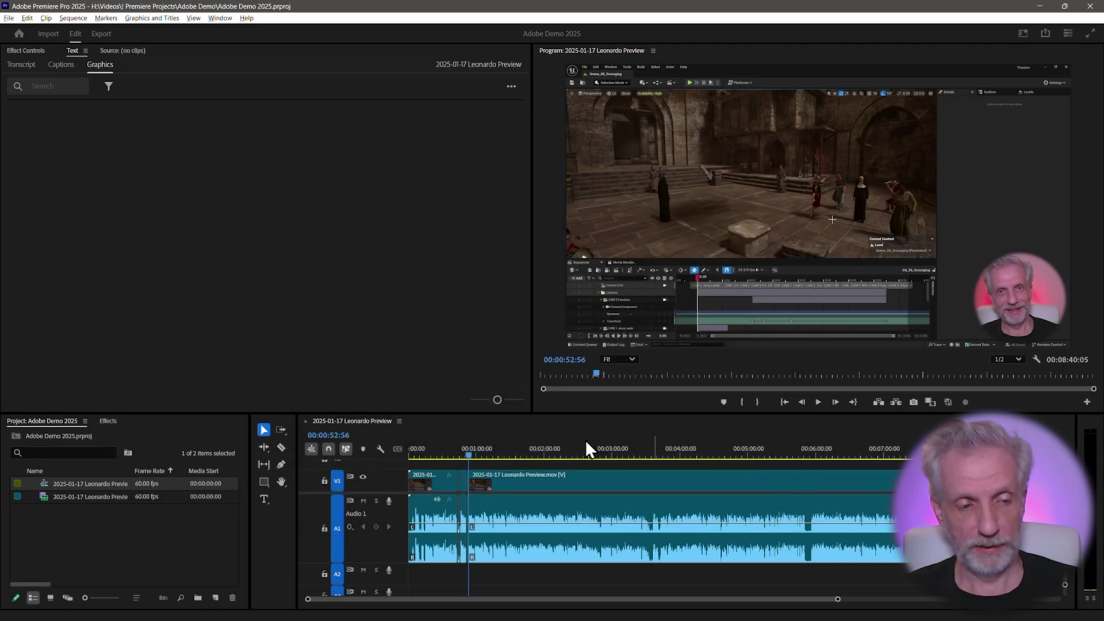
Step: Show the Xeon Platinum 8160 CPU and 256 GB memory details in Task Manager
key("alt+Tab")
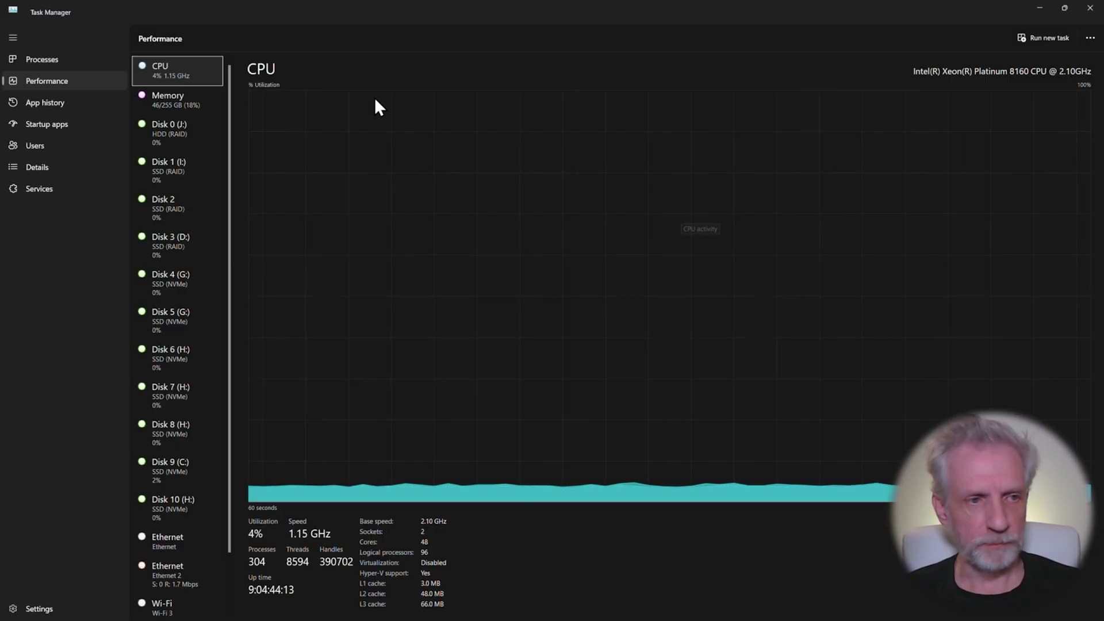
left_click(201, 106)
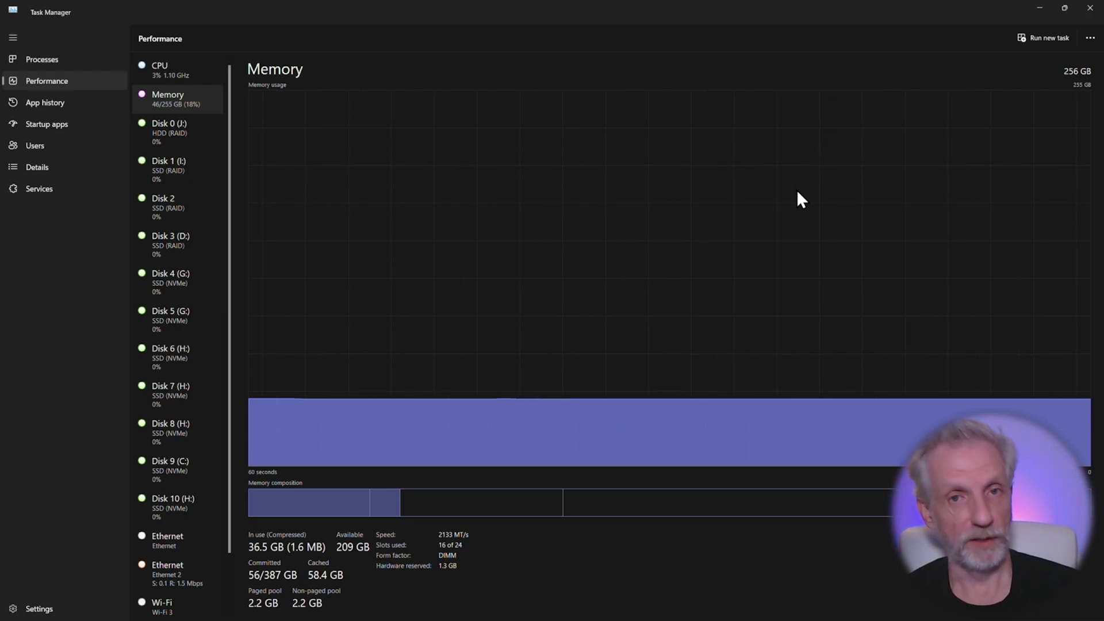
left_click(1039, 7)
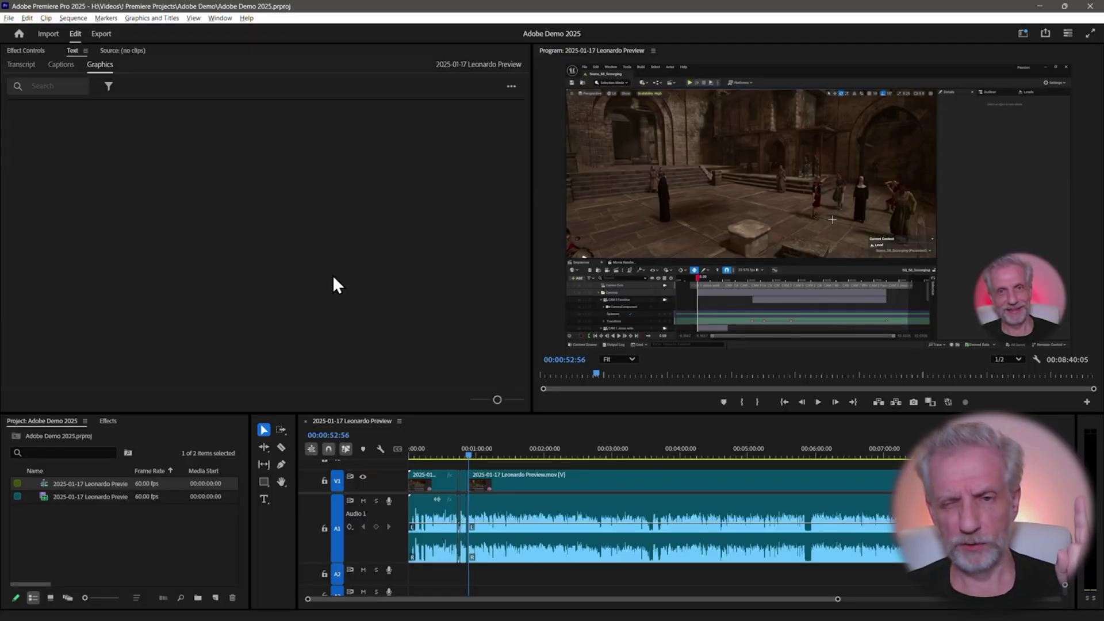